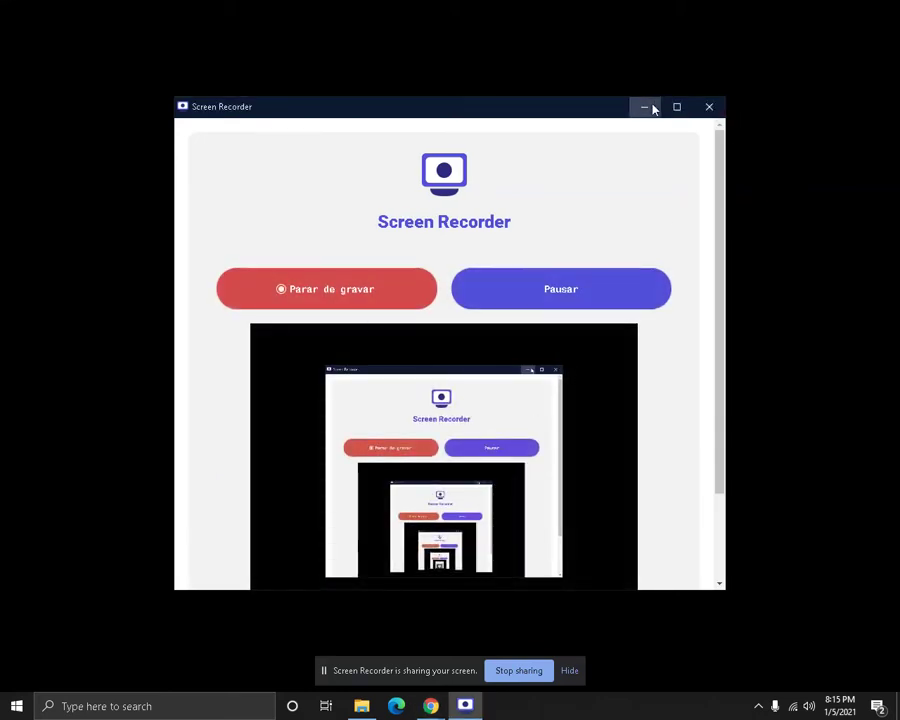
Minimize the Screen Recorder window so only the empty desktop shows
{"action": "left_click", "coordinate": [645, 107]}
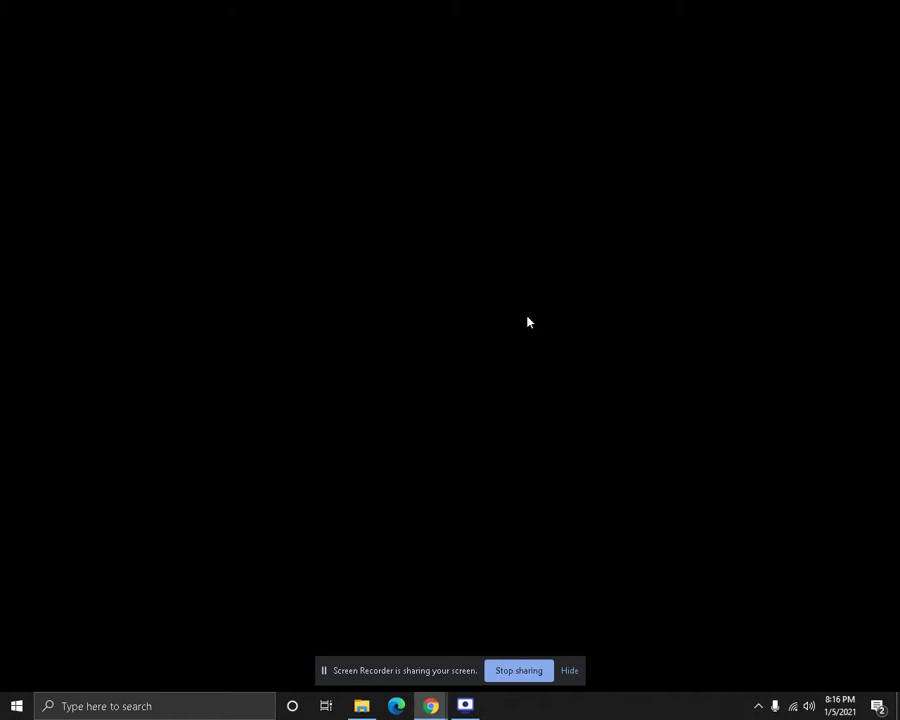
Bring the cPanel browser window forward and open File Manager on the home directory
{"action": "mouse_move", "coordinate": [425, 703]}
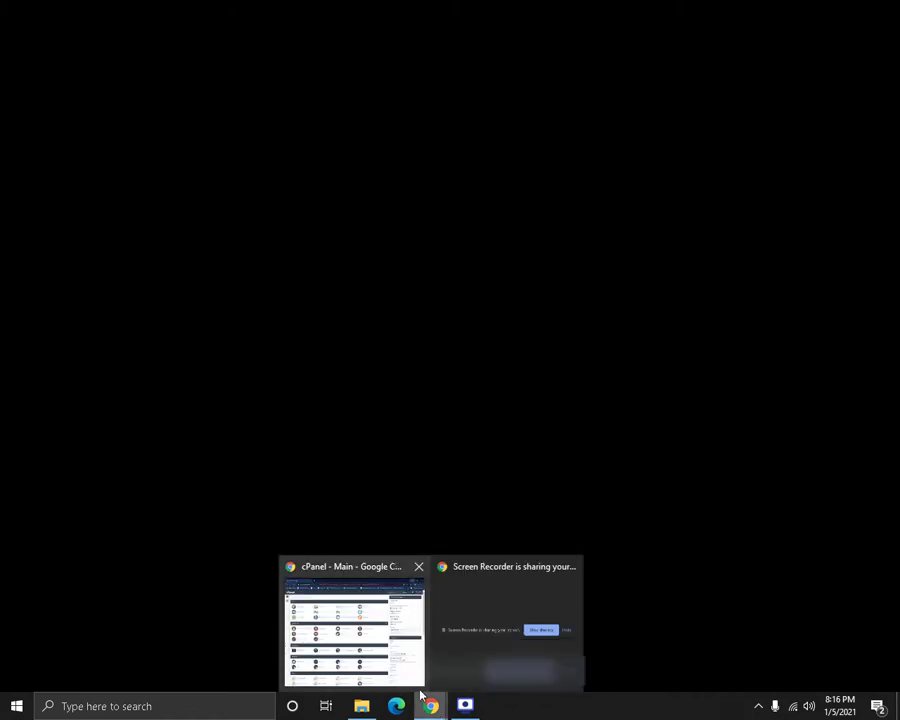
{"action": "left_click", "coordinate": [405, 668]}
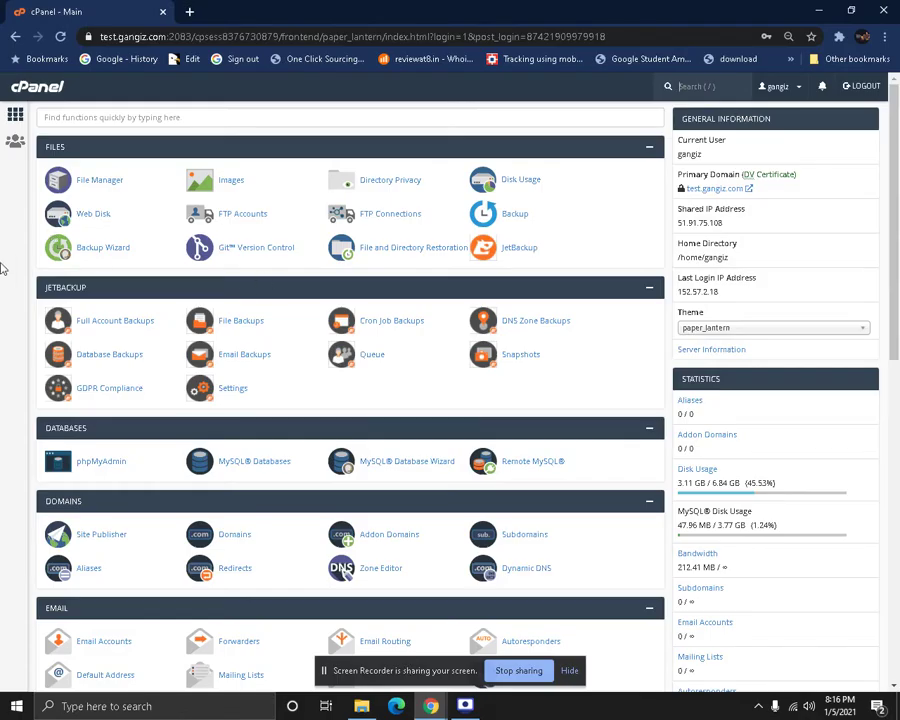
{"action": "scroll", "coordinate": [3, 268], "scroll_direction": "down", "scroll_amount": 10}
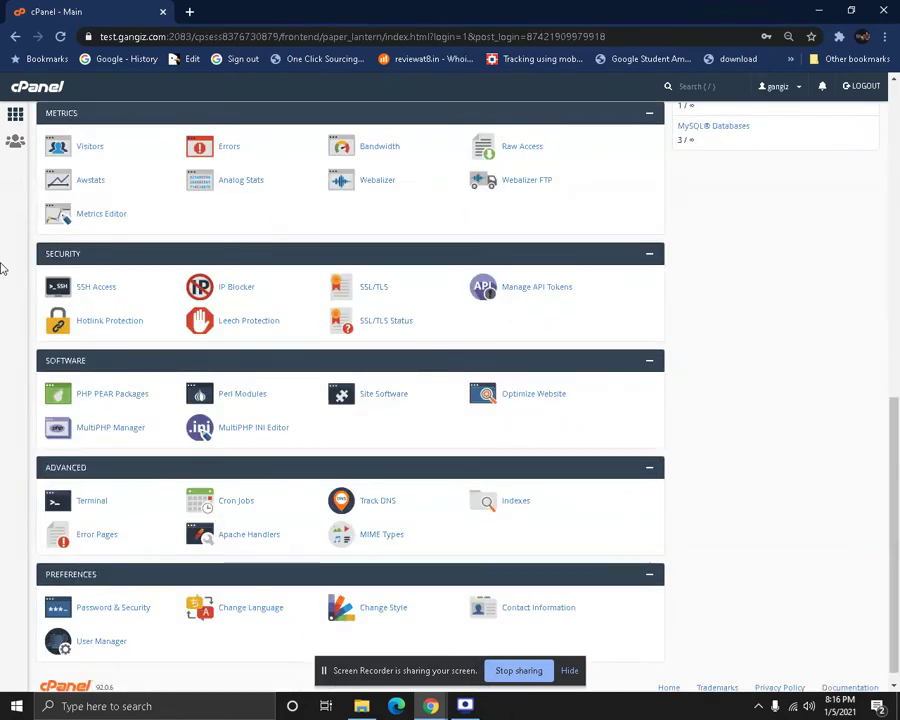
{"action": "scroll", "coordinate": [3, 268], "scroll_direction": "up", "scroll_amount": 10}
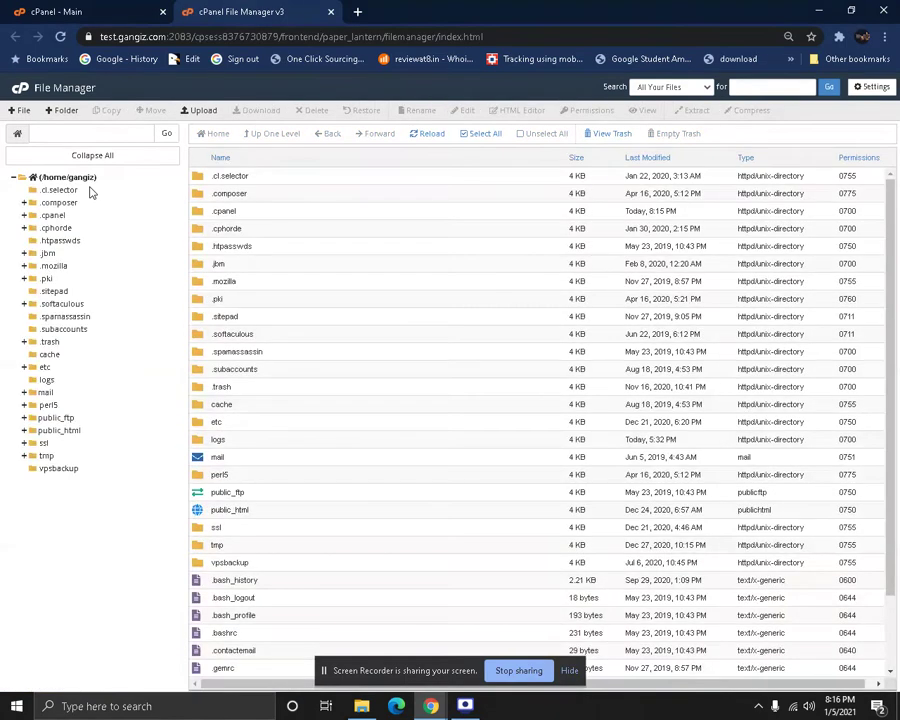
Open the public_html folder in File Manager
{"action": "left_click", "coordinate": [198, 511]}
{"action": "double_click", "coordinate": [198, 511]}
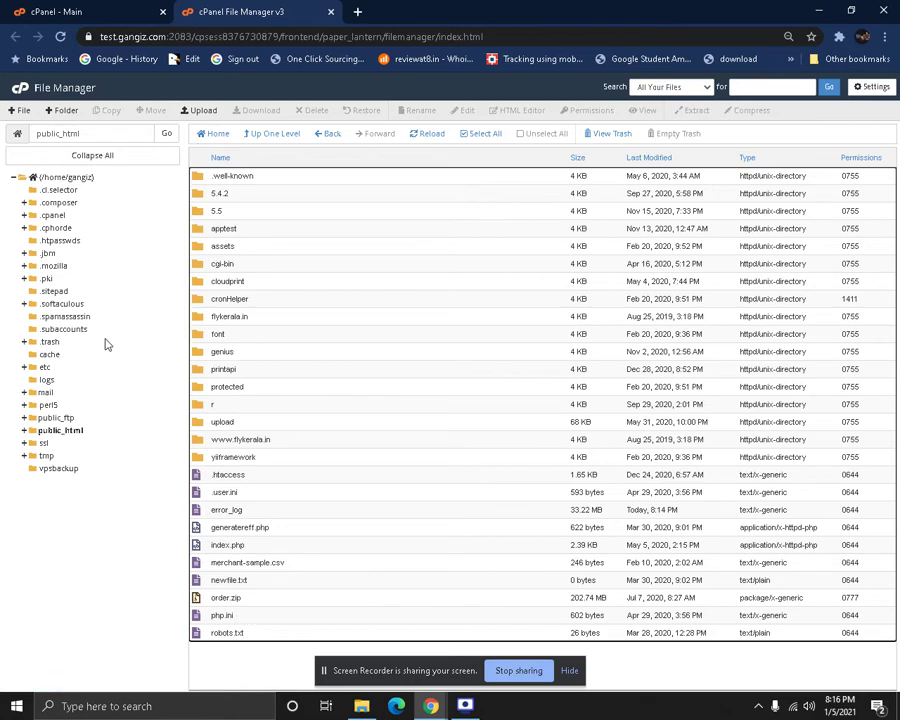
{"action": "left_click", "coordinate": [23, 112]}
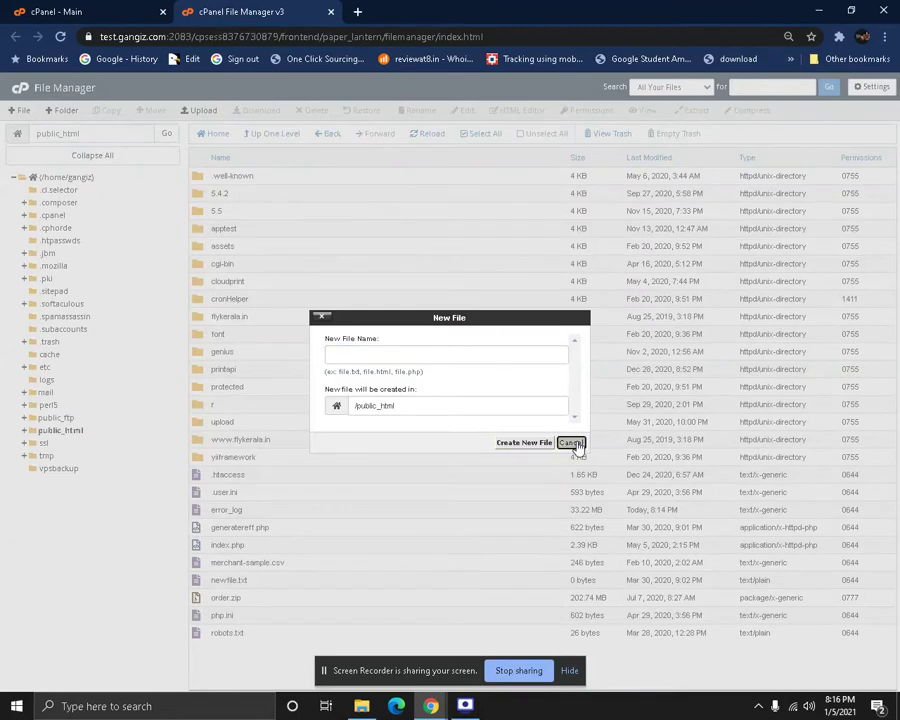
{"action": "left_click", "coordinate": [571, 443]}
Create a new folder named youtube in public_html and open it
{"action": "left_click", "coordinate": [63, 111]}
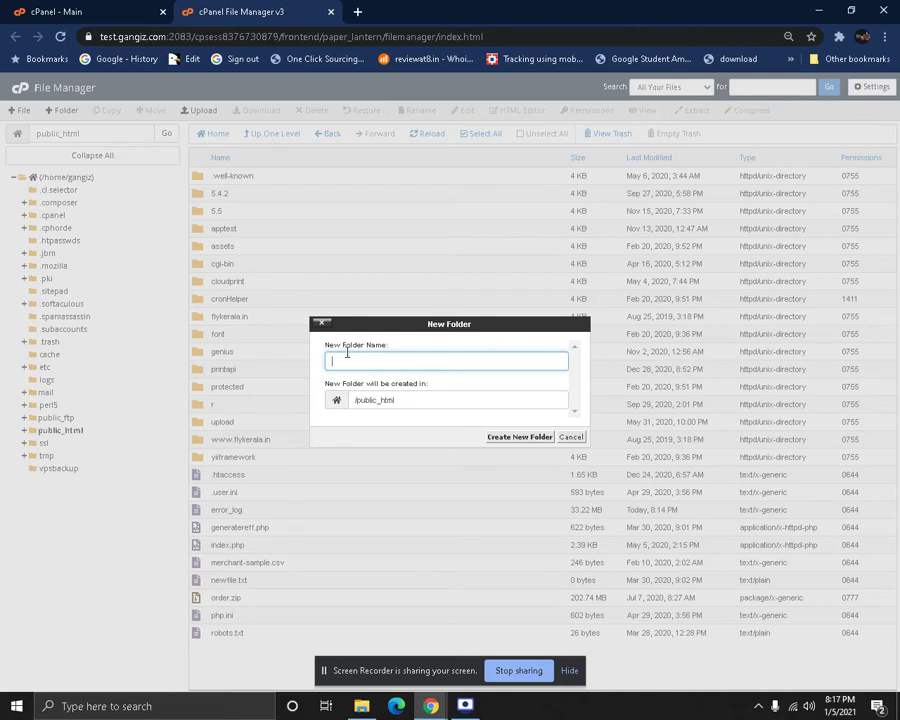
{"action": "type", "text": "youtube"}
{"action": "left_click", "coordinate": [528, 440]}
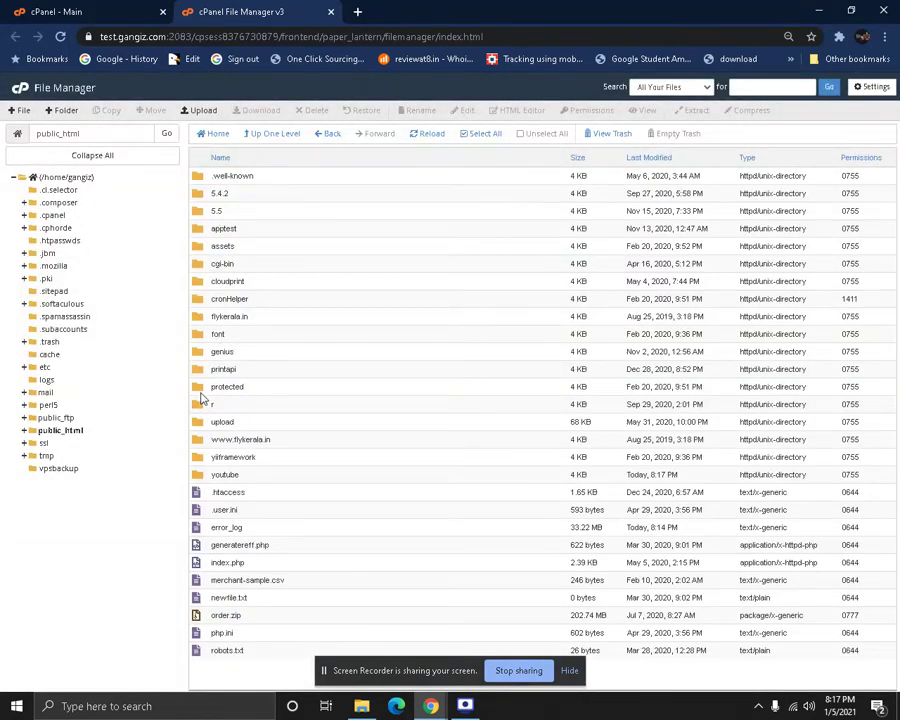
{"action": "double_click", "coordinate": [206, 477]}
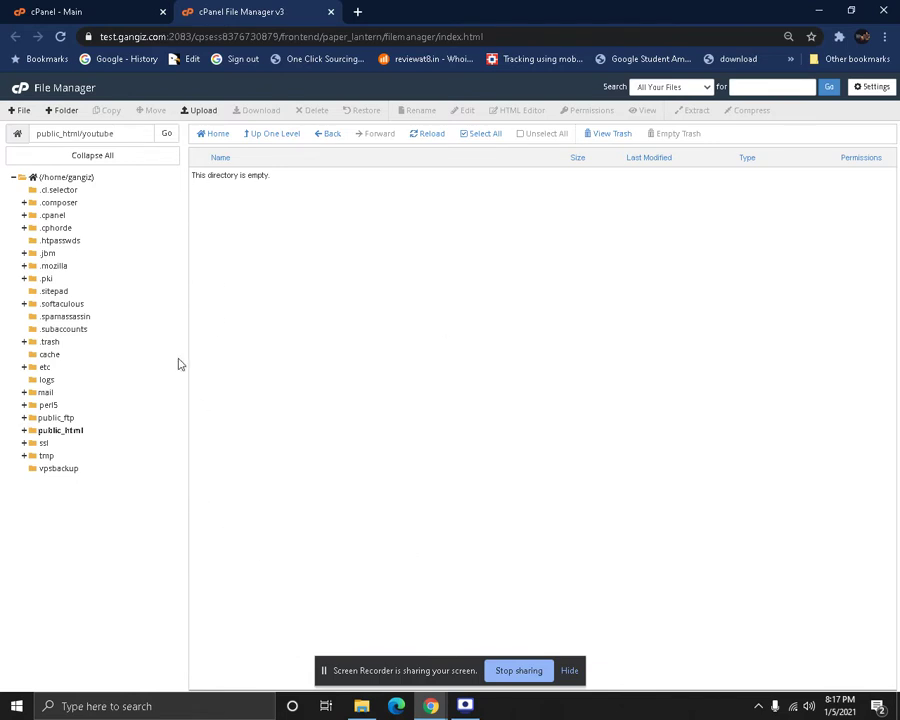
Open the Upload page for public_html/youtube and search for the codecanyon file
{"action": "left_click", "coordinate": [190, 111]}
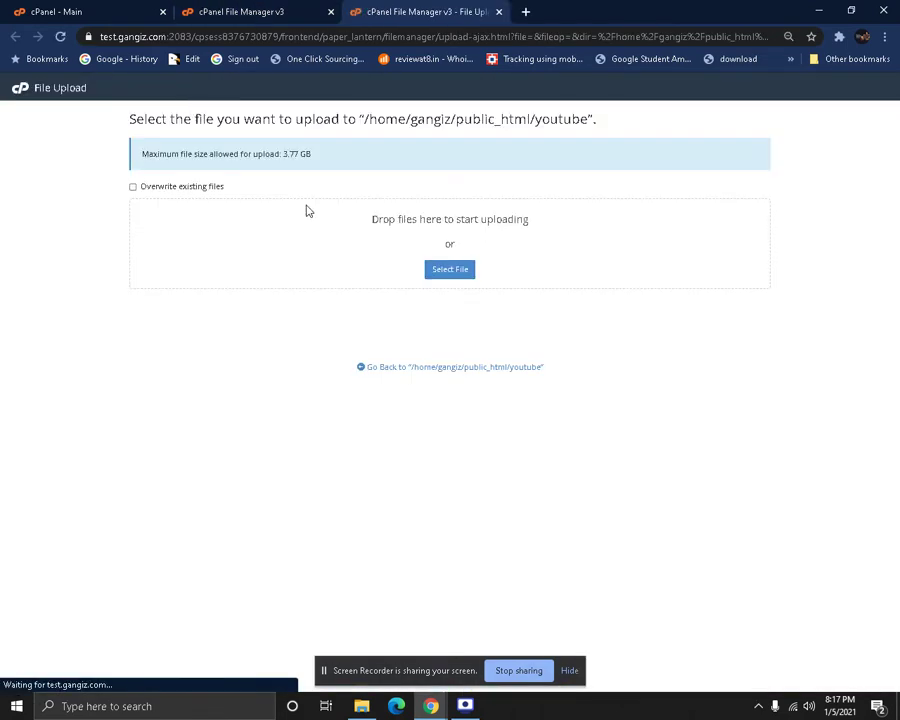
{"action": "left_click", "coordinate": [448, 271]}
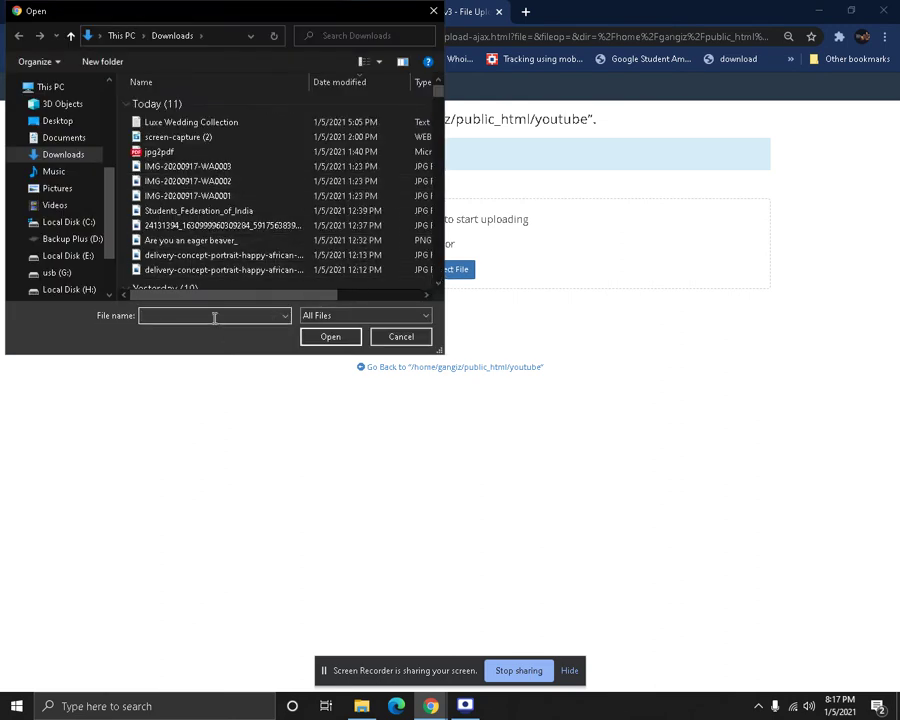
{"action": "type", "text": "code"}
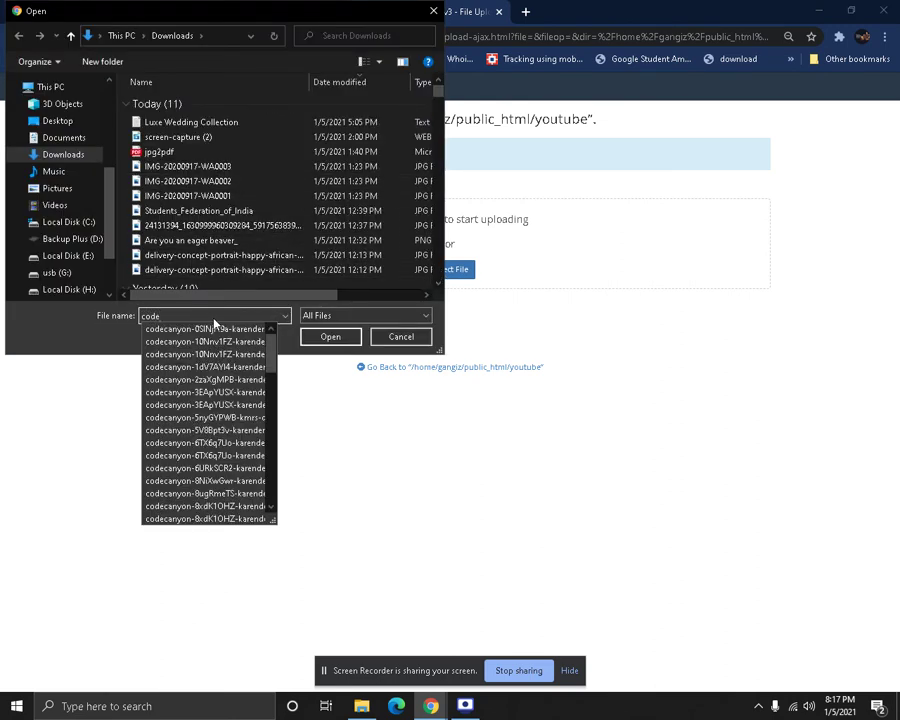
{"action": "key", "text": "Down"}
{"action": "key", "text": "Down"}
{"action": "key", "text": "Down"}
{"action": "key", "text": "Down"}
{"action": "key", "text": "Down"}
{"action": "key", "text": "Down"}
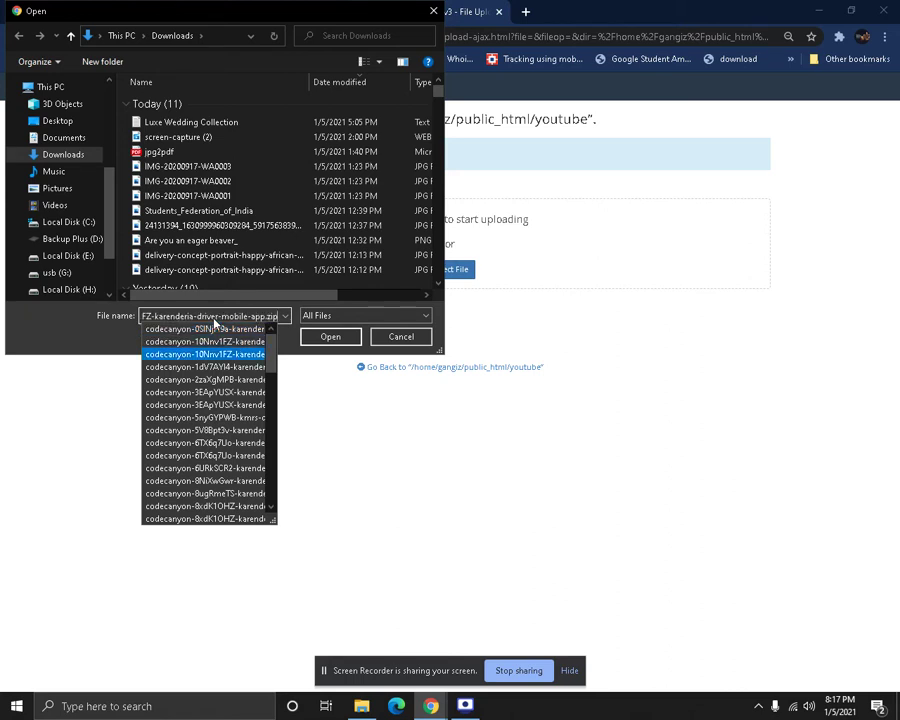
{"action": "key", "text": "Down"}
{"action": "key", "text": "Down"}
{"action": "key", "text": "Down"}
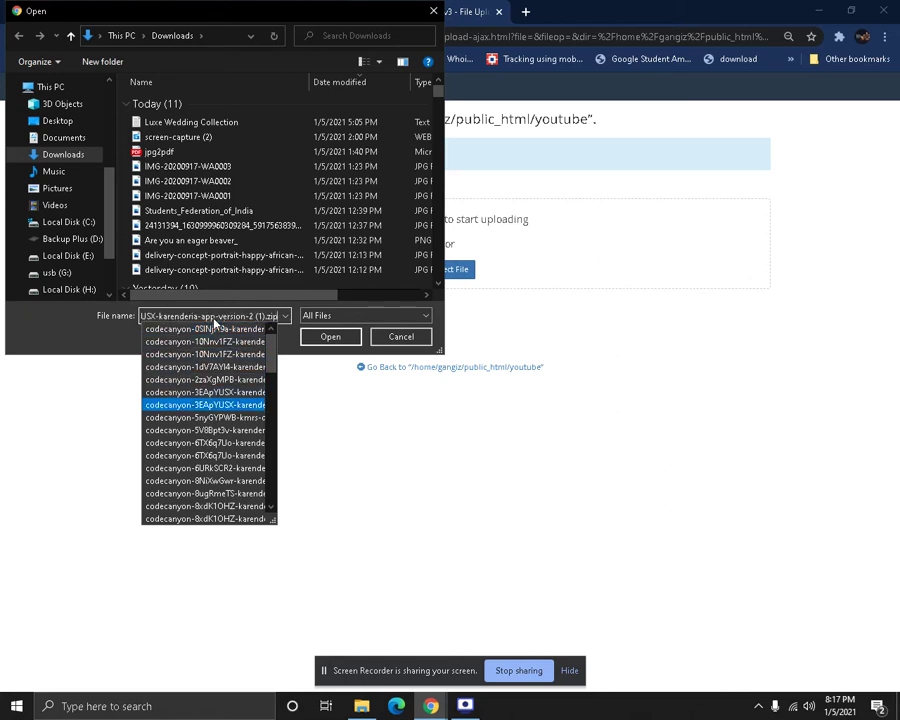
{"action": "key", "text": "Down"}
{"action": "key", "text": "Down"}
{"action": "key", "text": "Down"}
{"action": "key", "text": "Down"}
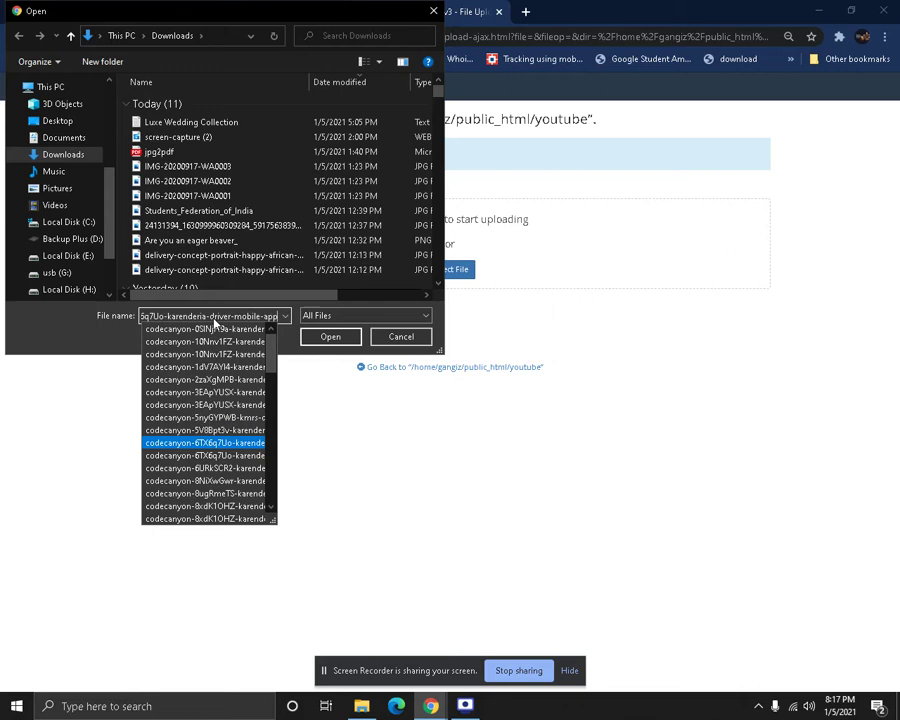
{"action": "key", "text": "Down"}
{"action": "key", "text": "Down"}
{"action": "key", "text": "Down"}
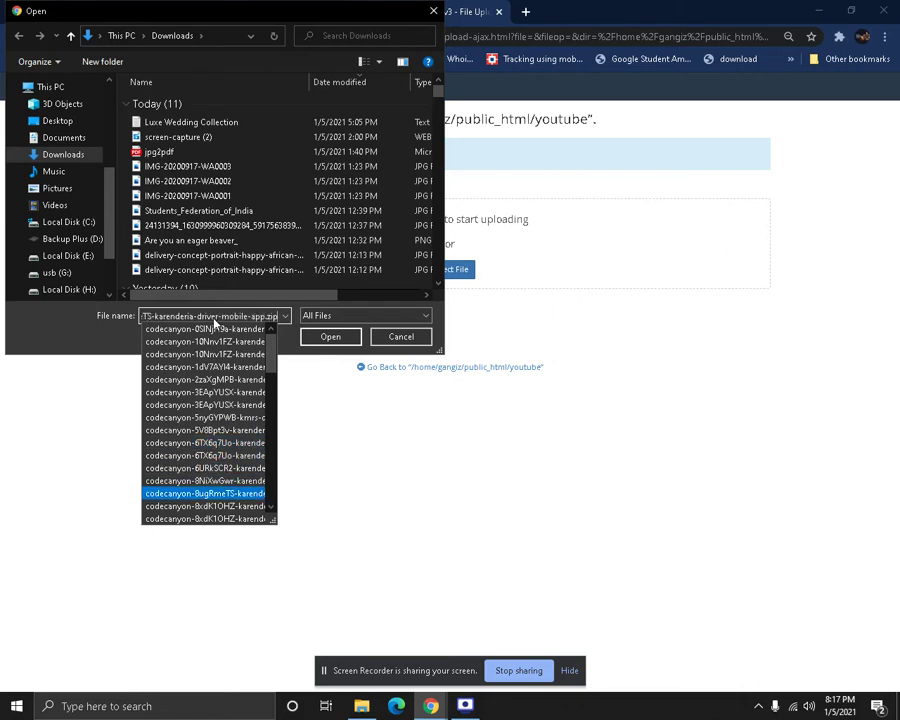
{"action": "key", "text": "Down"}
{"action": "key", "text": "Down"}
{"action": "key", "text": "Down"}
{"action": "key", "text": "Down"}
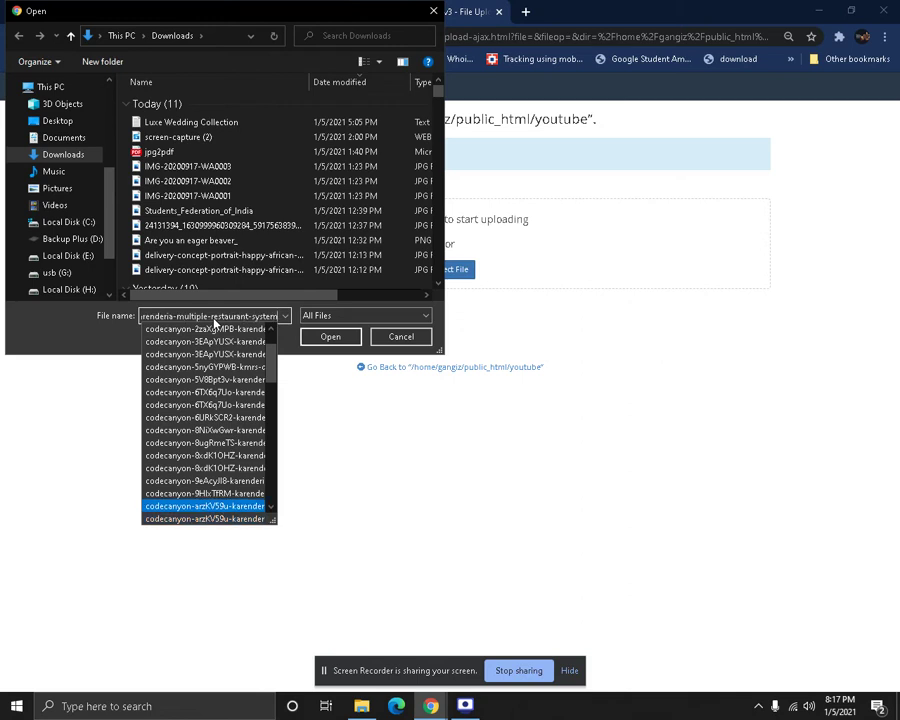
{"action": "key", "text": "Return"}
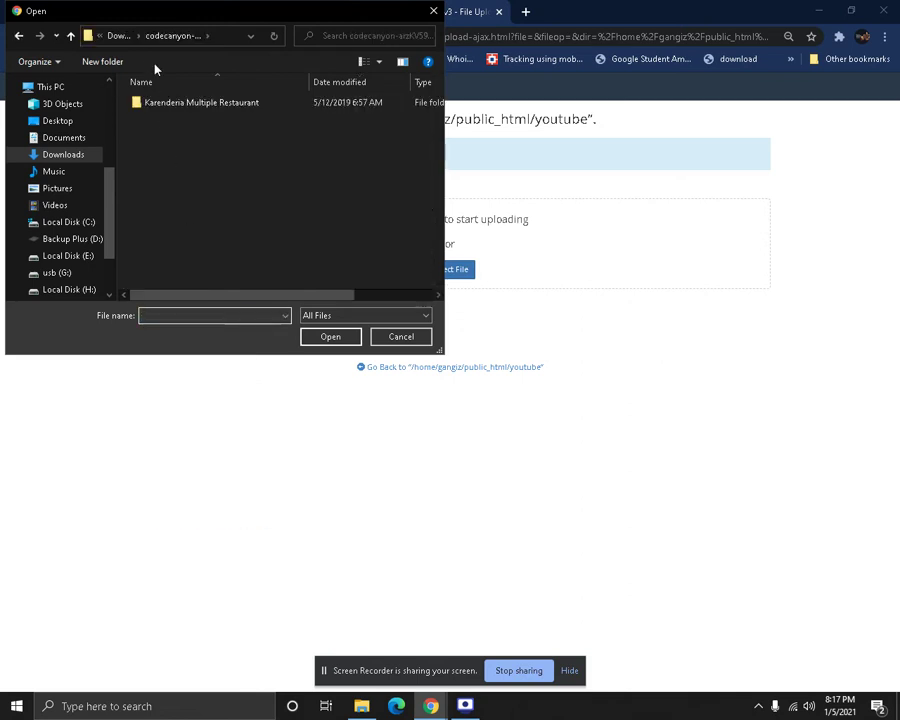
Return to Downloads, sort by date, and pick the Karenderia multiple-restaurant system zip
{"action": "left_click", "coordinate": [117, 36]}
{"action": "left_click", "coordinate": [344, 318]}
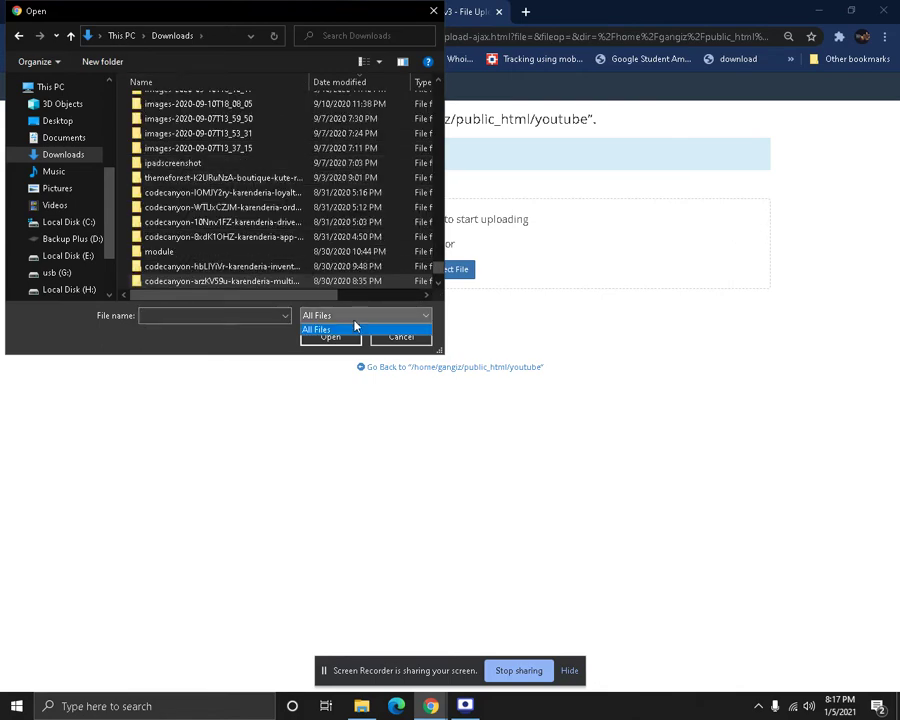
{"action": "left_click", "coordinate": [353, 325]}
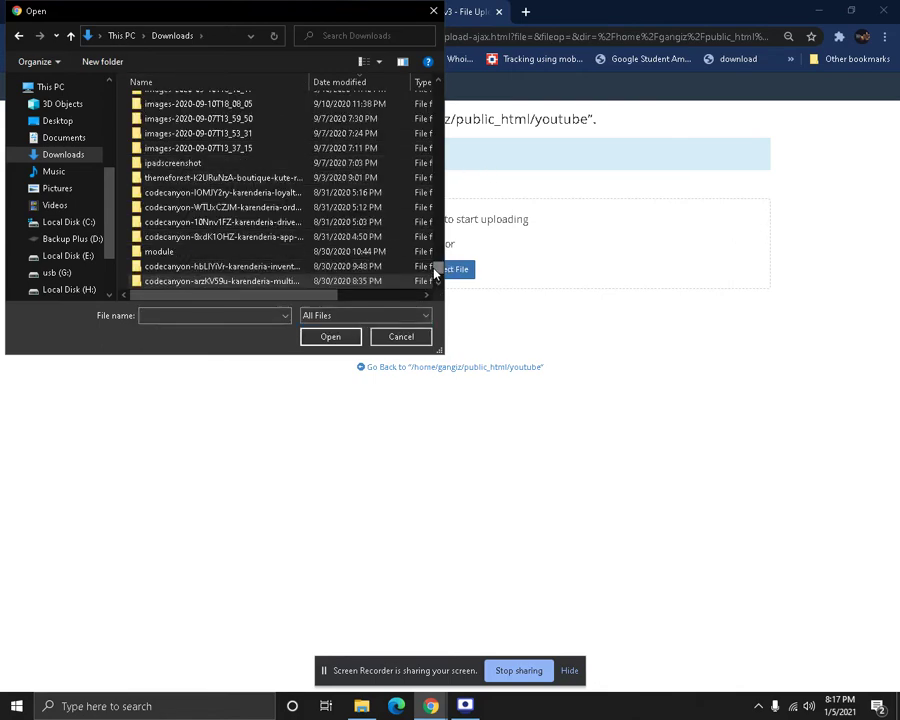
{"action": "left_click_drag", "start_coordinate": [434, 267], "coordinate": [434, 105]}
{"action": "left_click", "coordinate": [190, 84]}
{"action": "scroll", "coordinate": [211, 178], "scroll_direction": "up", "scroll_amount": 15}
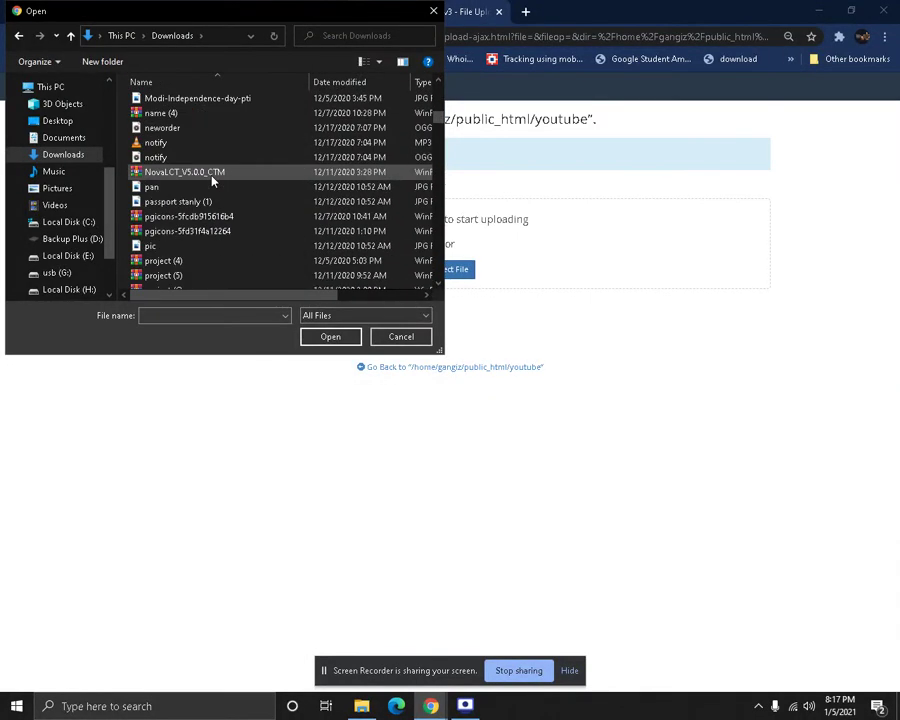
{"action": "left_click", "coordinate": [412, 82]}
{"action": "scroll", "coordinate": [280, 124], "scroll_direction": "down", "scroll_amount": 5}
{"action": "type", "text": "co"}
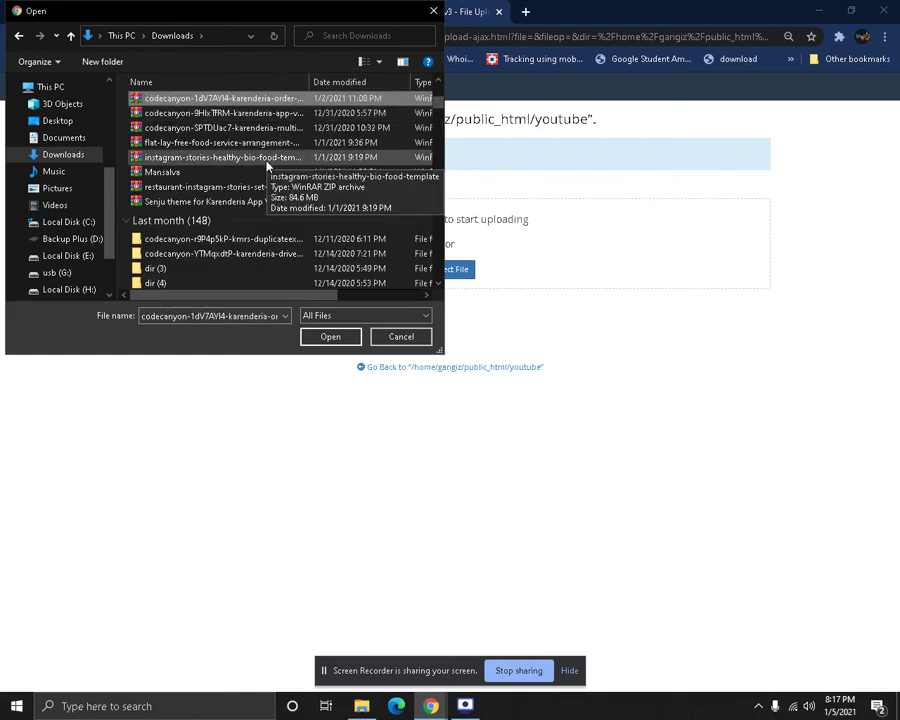
{"action": "left_click", "coordinate": [288, 129]}
Upload the 82.45 MB Karenderia zip into public_html/youtube until it reaches 100%
{"action": "double_click", "coordinate": [288, 129]}
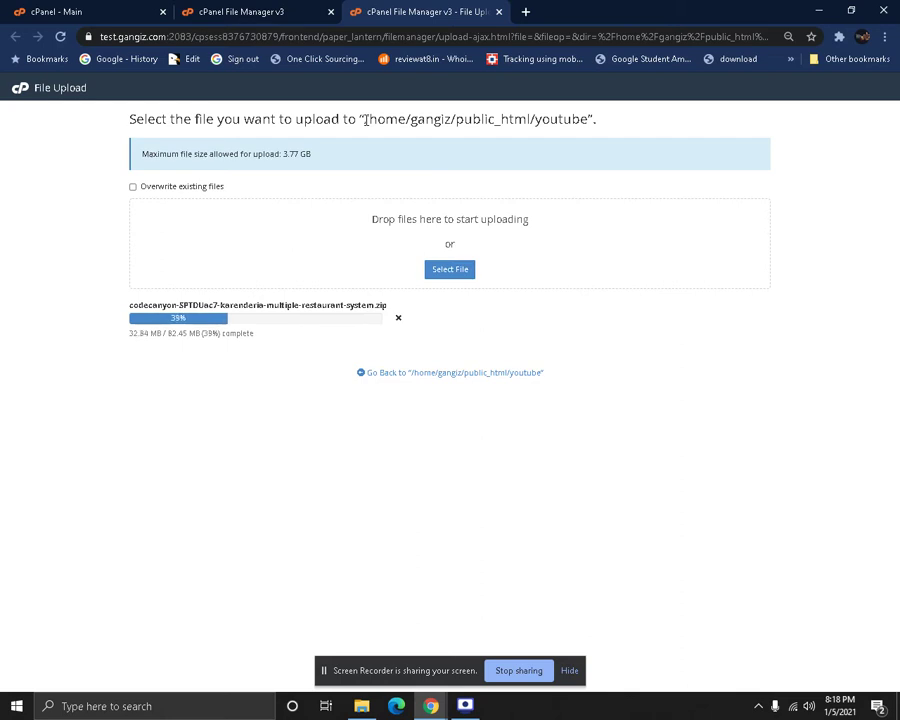
{"action": "left_click_drag", "start_coordinate": [365, 120], "coordinate": [537, 112]}
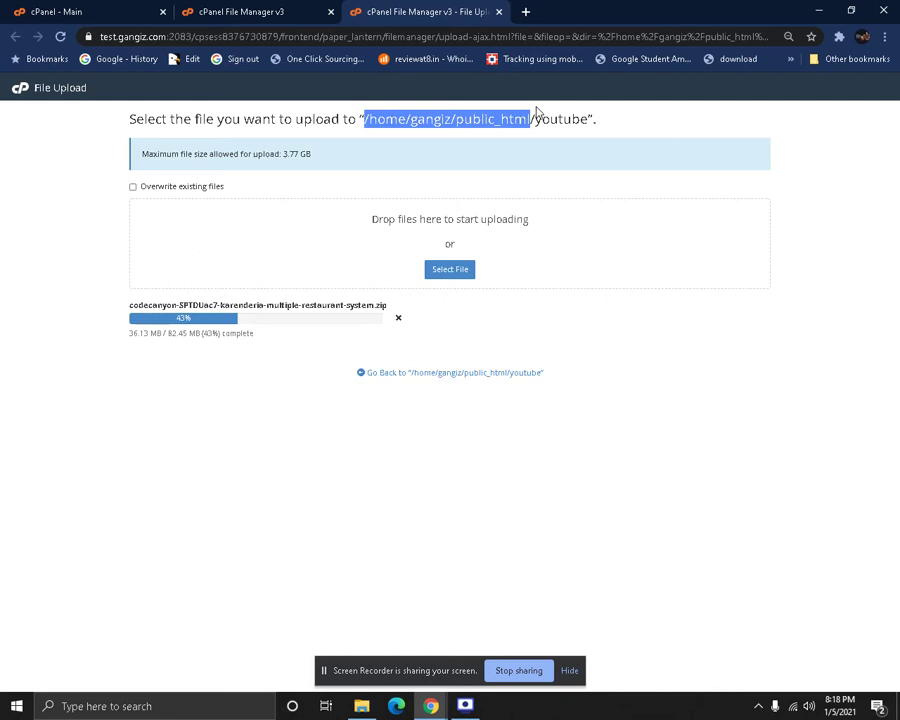
{"action": "left_click", "coordinate": [532, 124]}
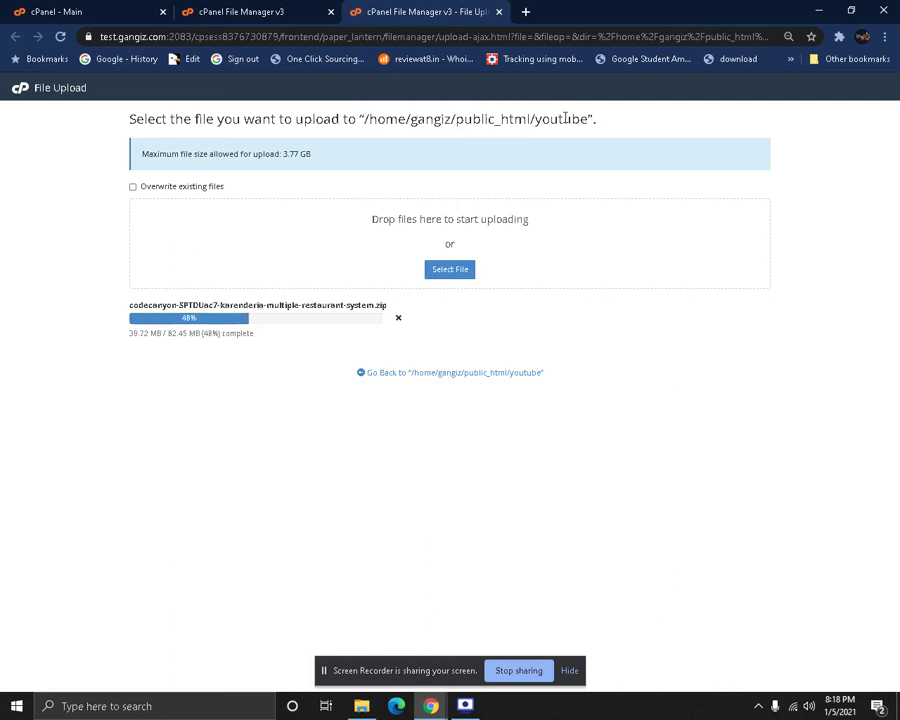
{"action": "mouse_move", "coordinate": [537, 120]}
{"action": "left_mouse_down"}
{"action": "mouse_move", "coordinate": [501, 120]}
{"action": "mouse_move", "coordinate": [538, 121]}
{"action": "left_mouse_up"}
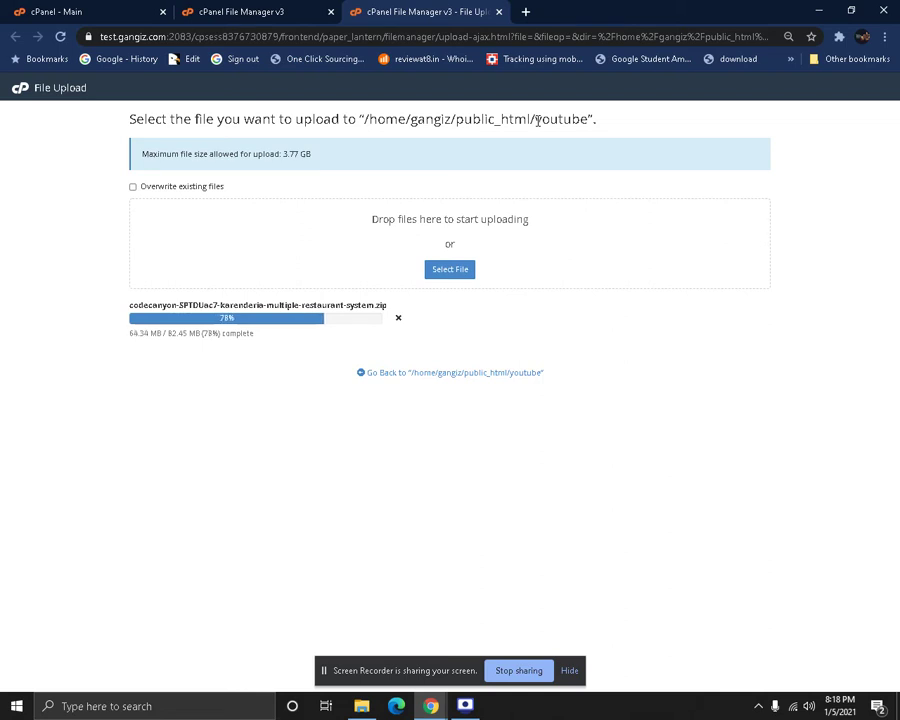
{"action": "left_click_drag", "start_coordinate": [538, 121], "coordinate": [590, 119]}
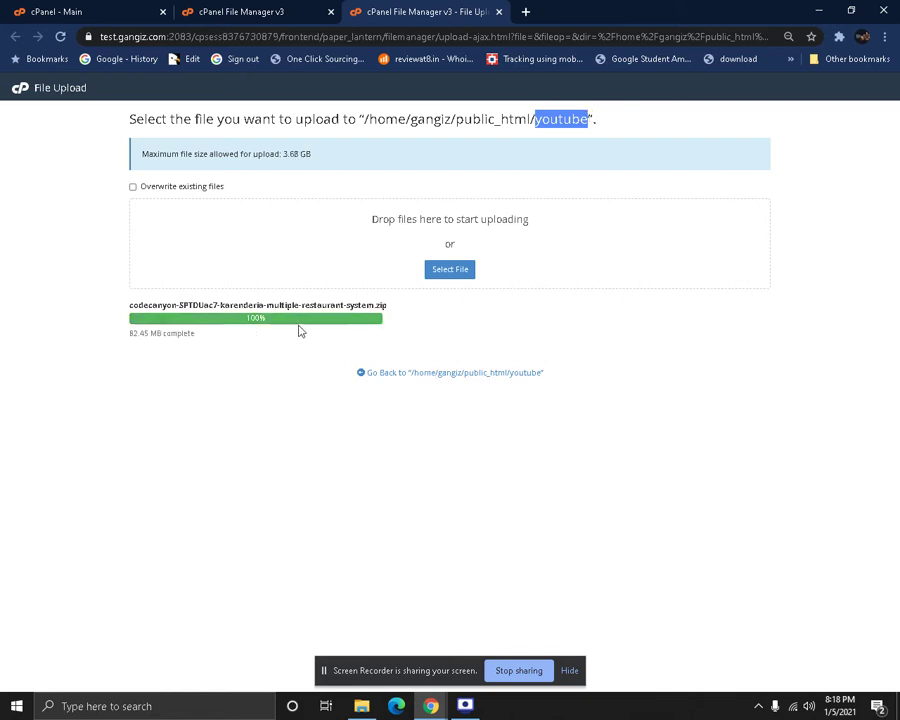
Extract the uploaded Karenderia zip into /public_html/youtube
{"action": "left_click", "coordinate": [498, 11]}
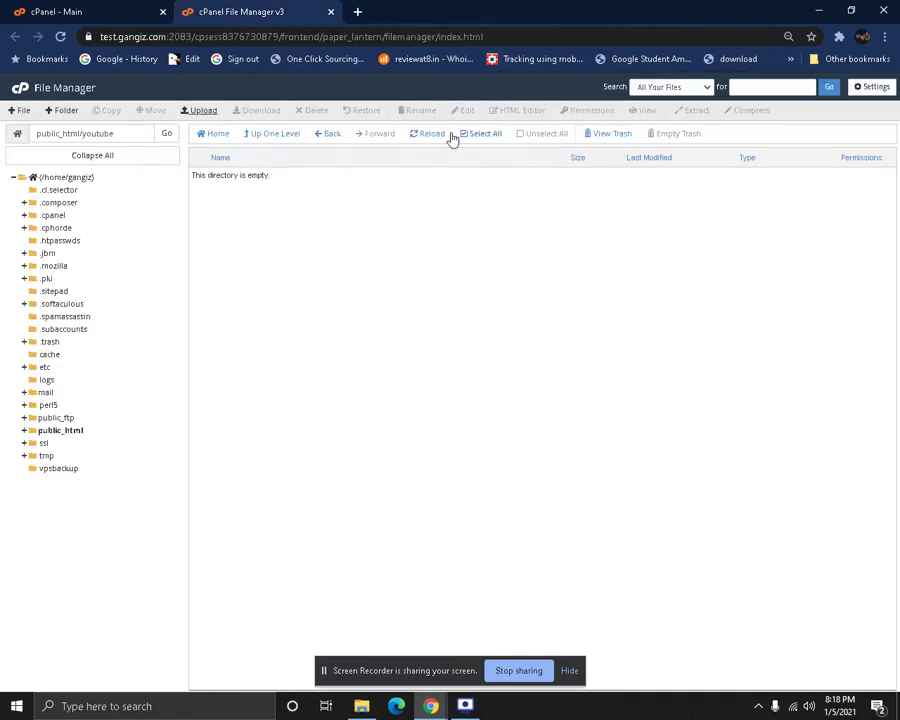
{"action": "left_click", "coordinate": [420, 138]}
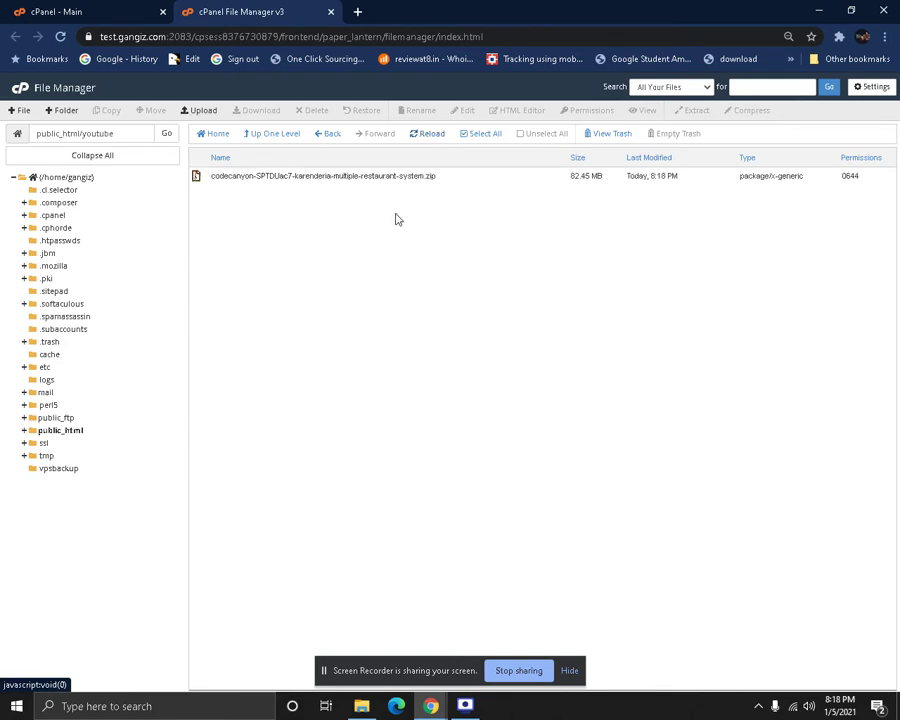
{"action": "left_click", "coordinate": [196, 177]}
{"action": "right_click", "coordinate": [196, 179]}
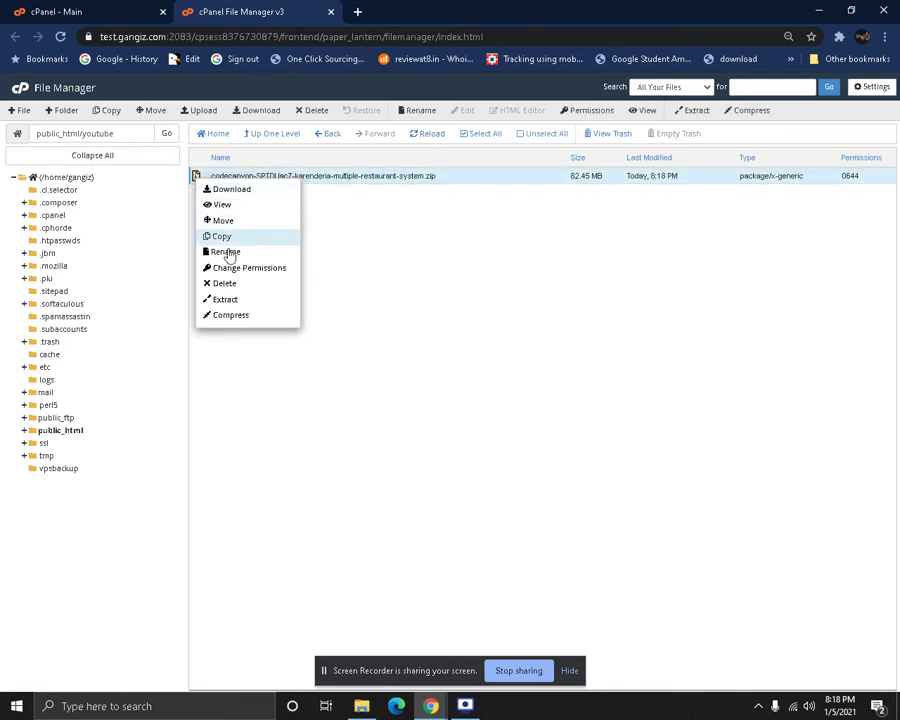
{"action": "left_click", "coordinate": [238, 298]}
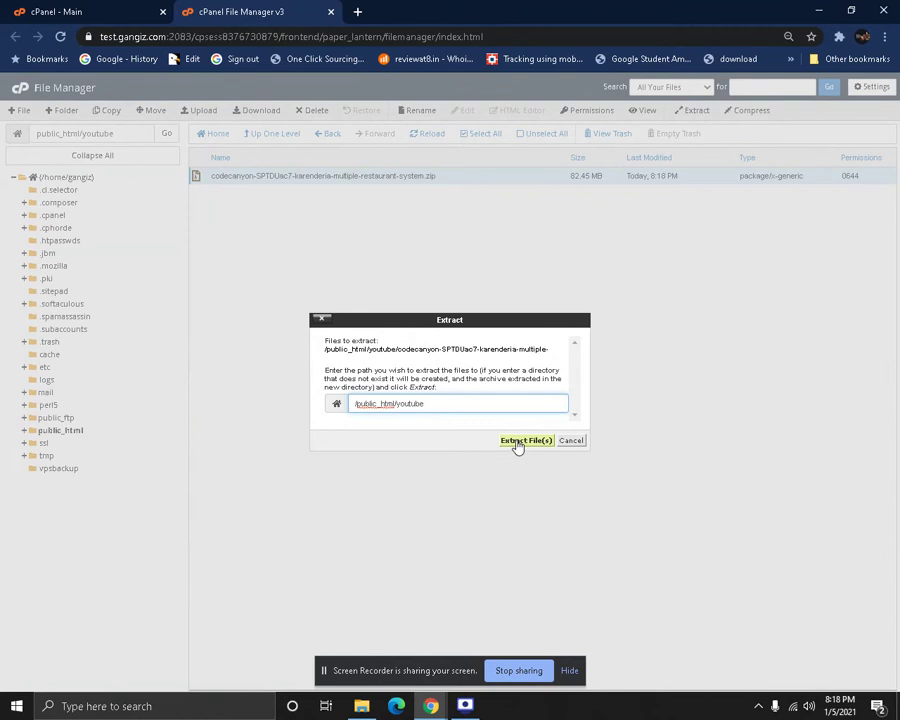
{"action": "left_click", "coordinate": [517, 441]}
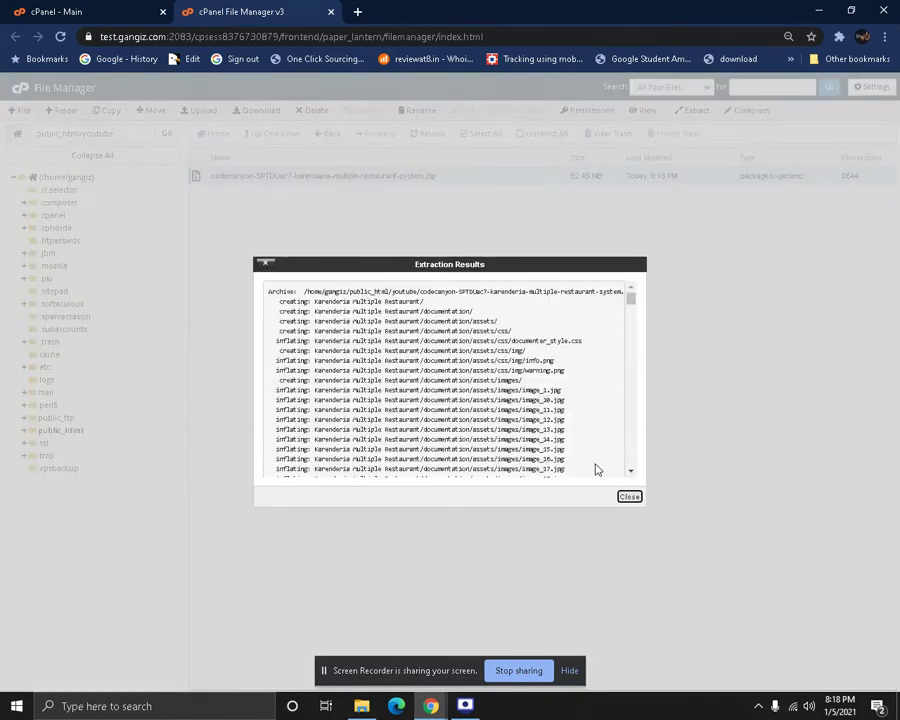
{"action": "left_click", "coordinate": [624, 498]}
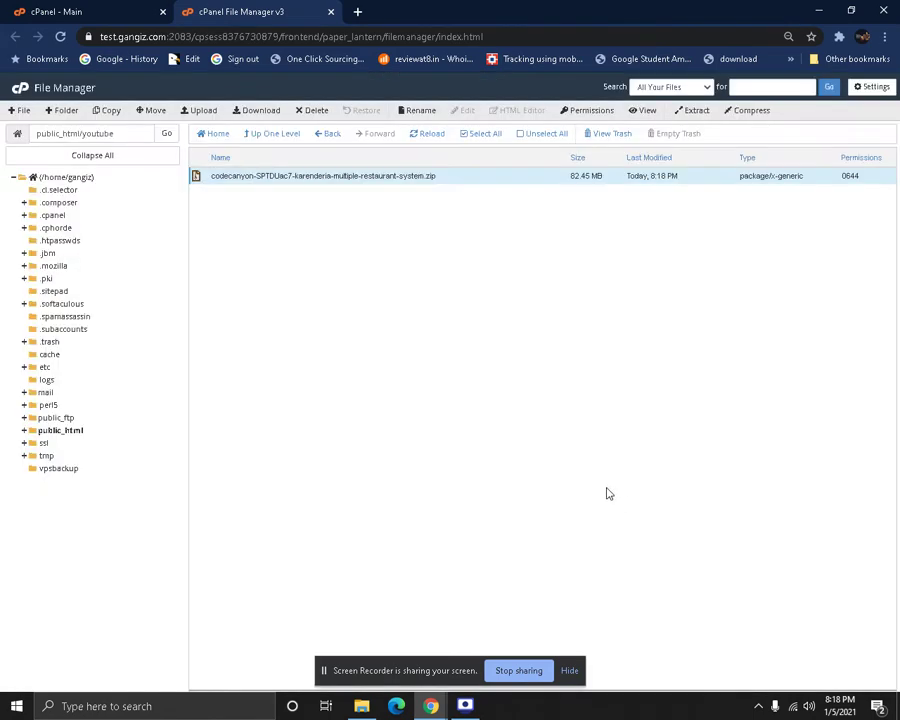
Refresh and open Karenderia Multiple Restaurant/restomulti to show the script files
{"action": "left_click", "coordinate": [415, 136]}
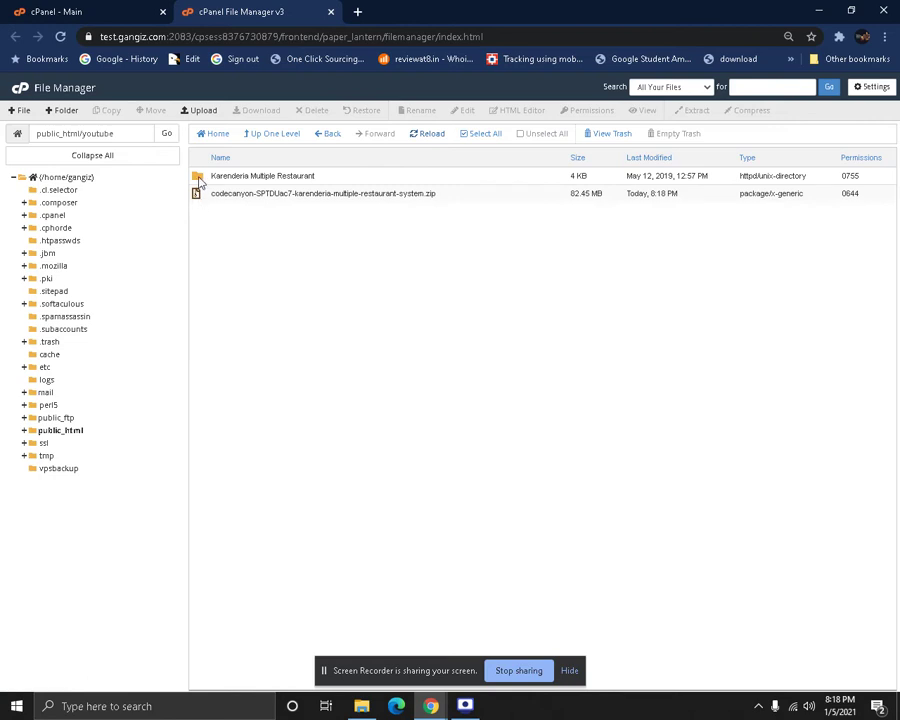
{"action": "double_click", "coordinate": [199, 178]}
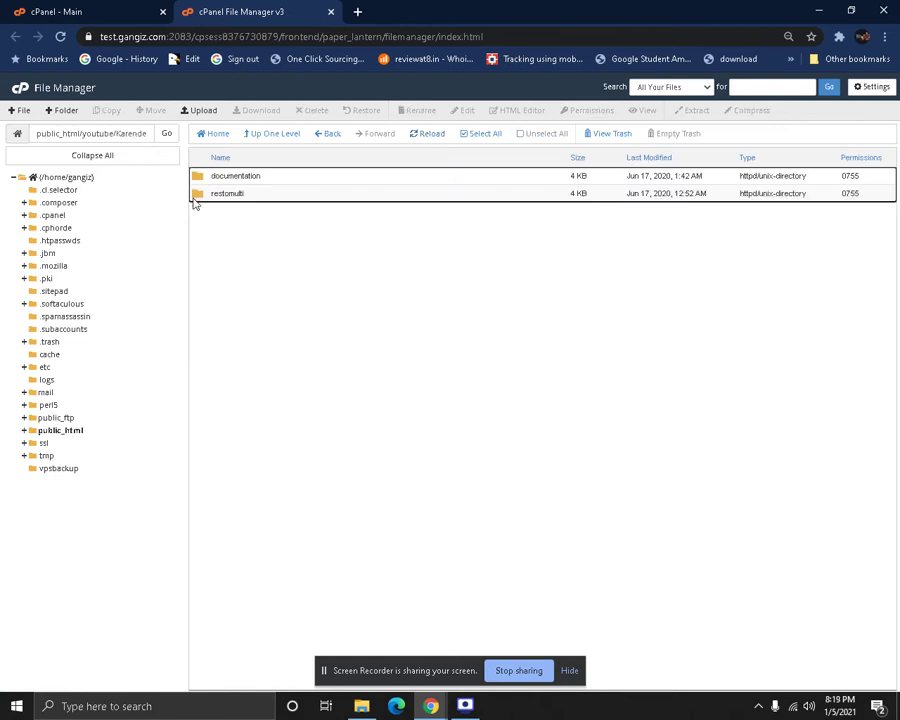
{"action": "double_click", "coordinate": [198, 196]}
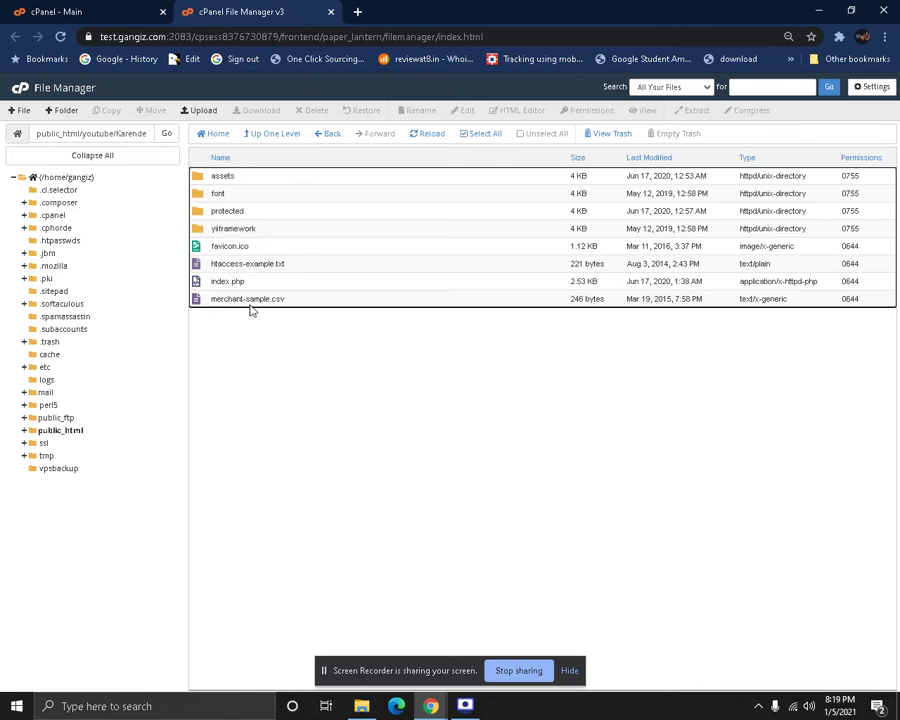
Move all restomulti contents to /public_html/youtube/ and go back up to youtube
{"action": "left_click", "coordinate": [485, 133]}
{"action": "left_click", "coordinate": [155, 111]}
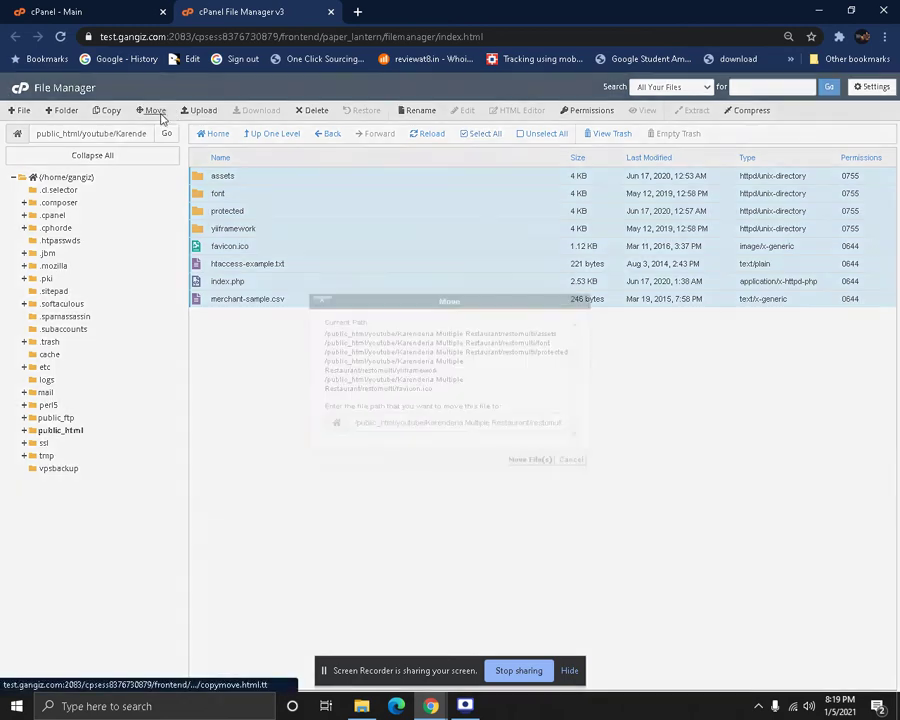
{"action": "left_click_drag", "start_coordinate": [426, 423], "coordinate": [565, 422]}
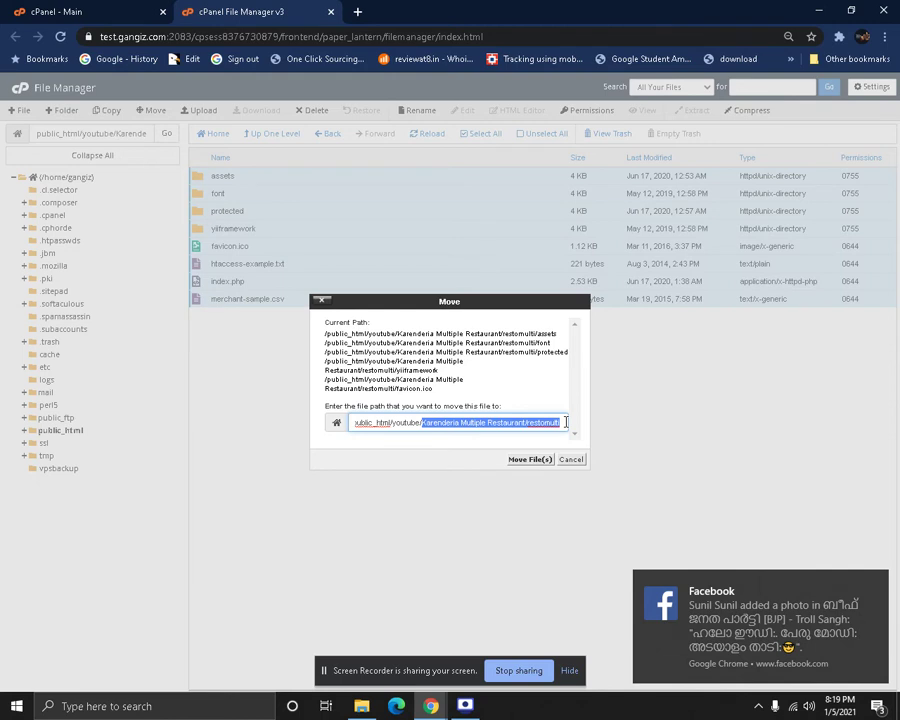
{"action": "key", "text": "BackSpace"}
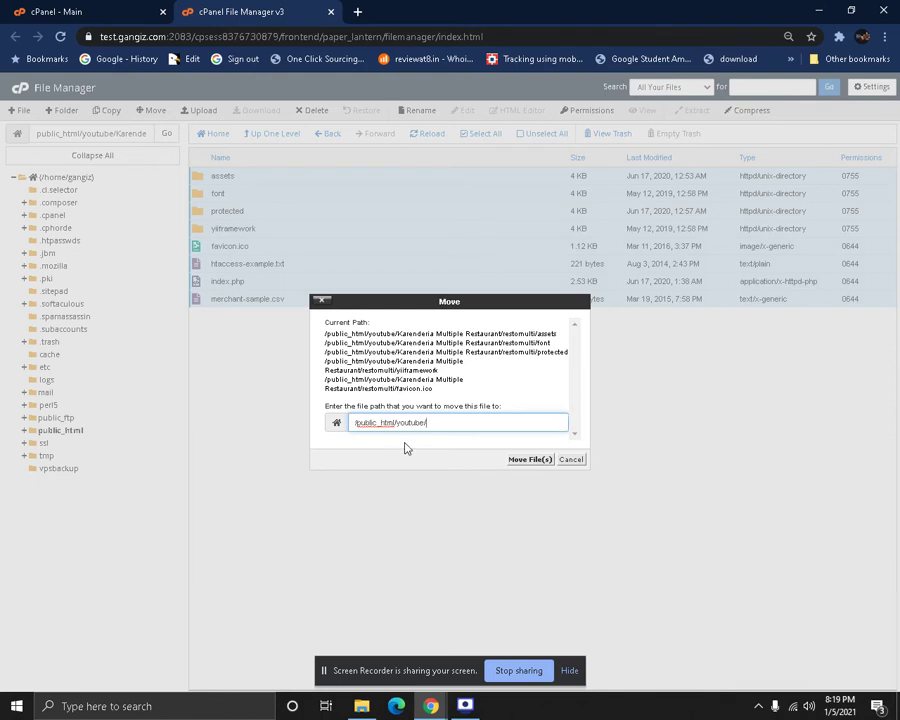
{"action": "left_click", "coordinate": [533, 461]}
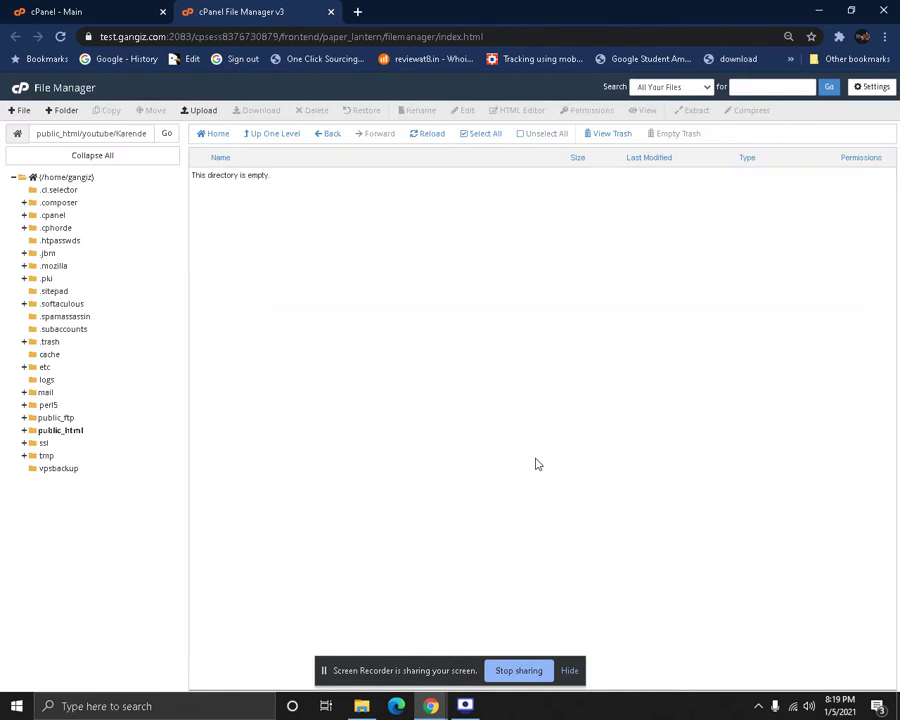
{"action": "left_click", "coordinate": [289, 143]}
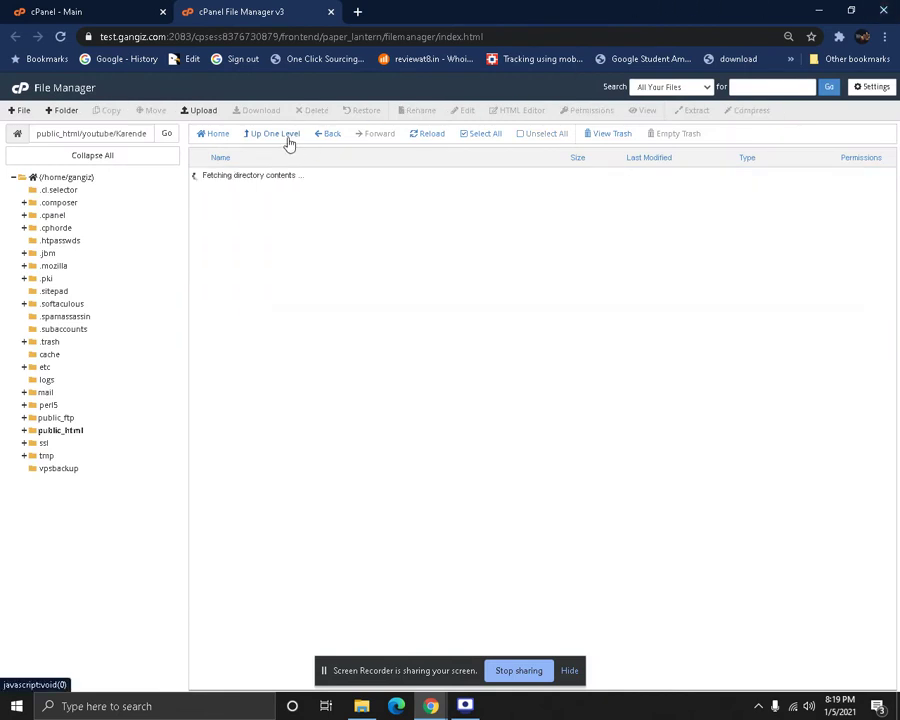
{"action": "left_click", "coordinate": [288, 143]}
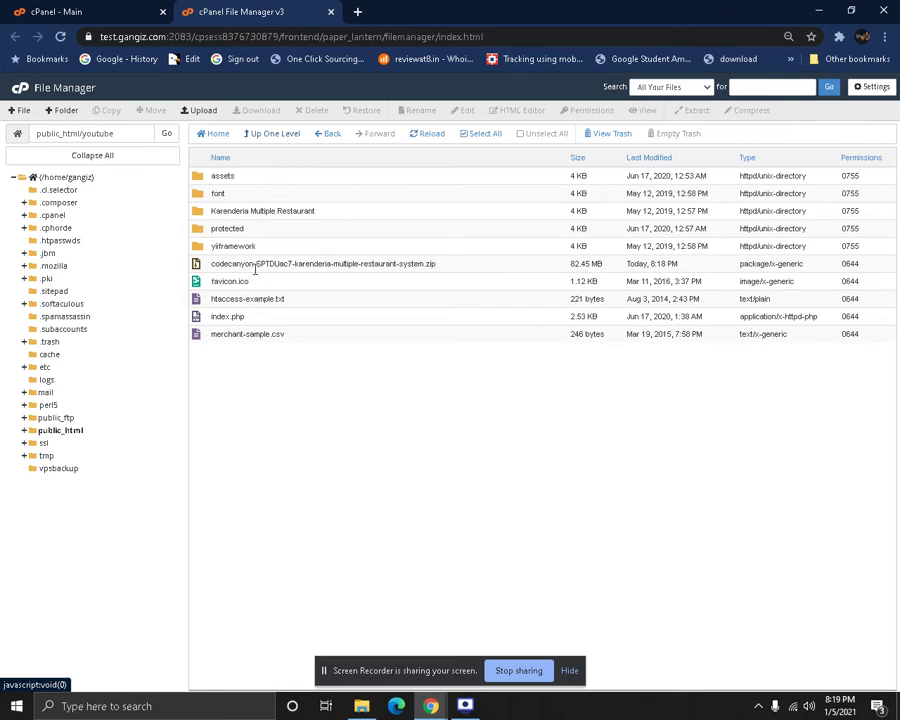
Permanently delete the uploaded Karenderia zip, skipping the trash
{"action": "double_click", "coordinate": [85, 133]}
{"action": "left_click", "coordinate": [268, 263]}
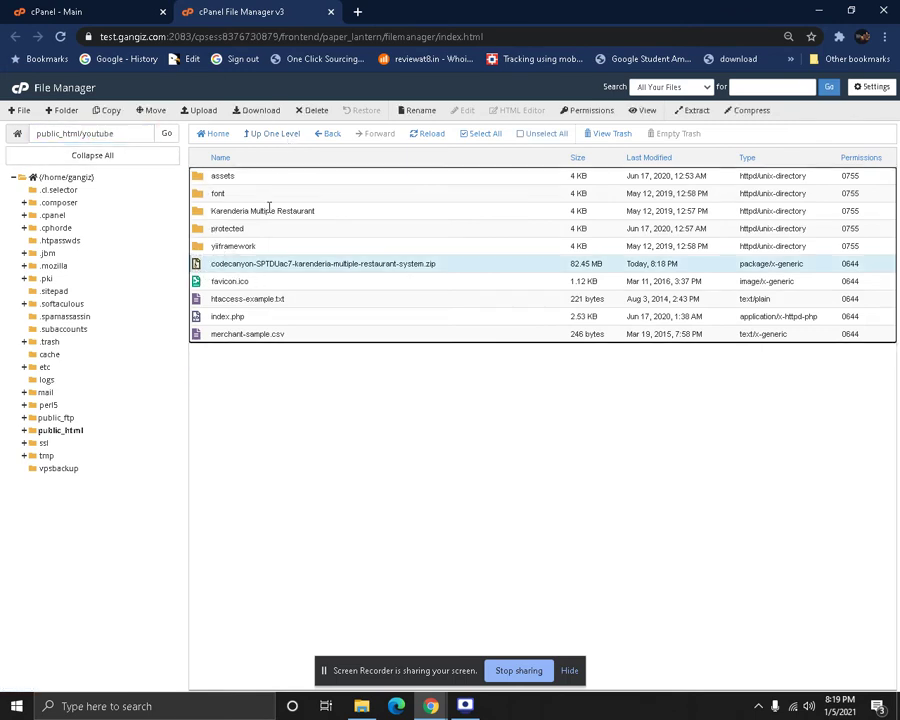
{"action": "left_click", "coordinate": [312, 111]}
{"action": "left_click", "coordinate": [436, 393]}
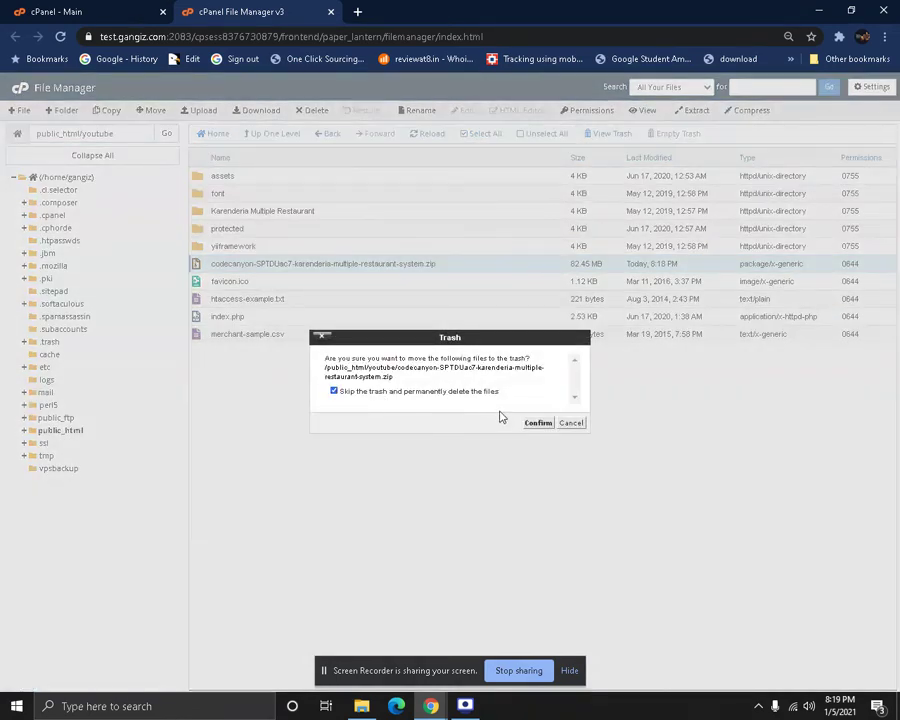
{"action": "left_click", "coordinate": [536, 423]}
Permanently delete the leftover Karenderia Multiple Restaurant folder
{"action": "left_click", "coordinate": [198, 212]}
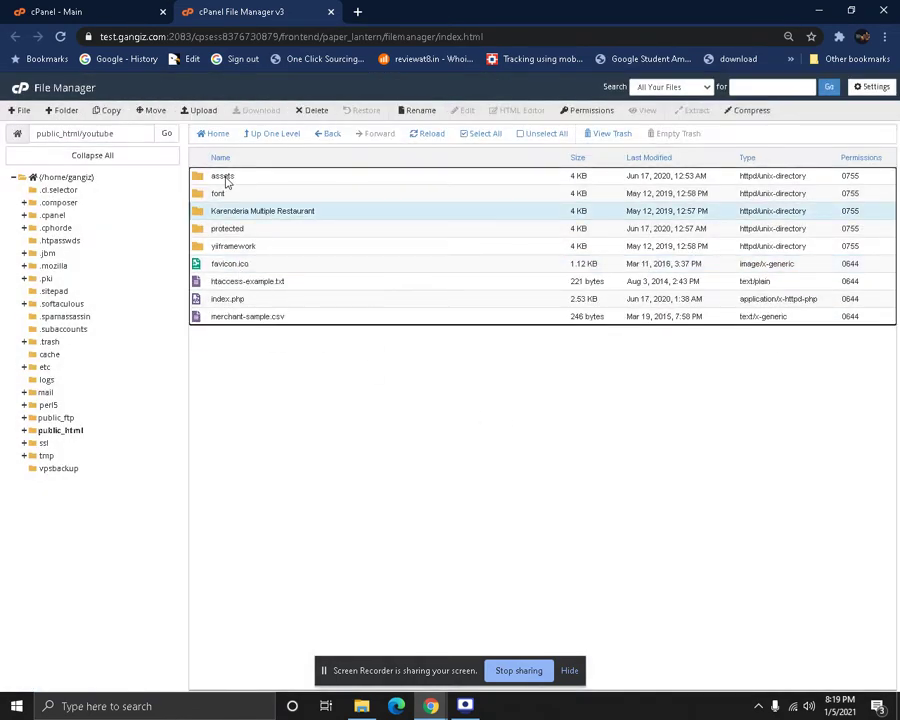
{"action": "left_click", "coordinate": [312, 111]}
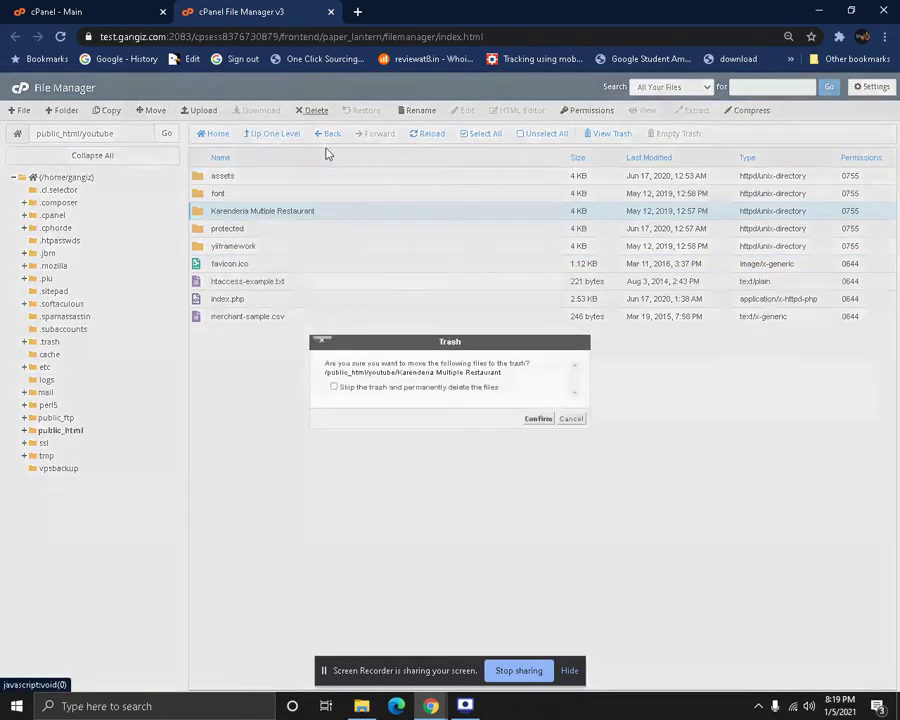
{"action": "left_click", "coordinate": [458, 388]}
{"action": "left_click", "coordinate": [537, 419]}
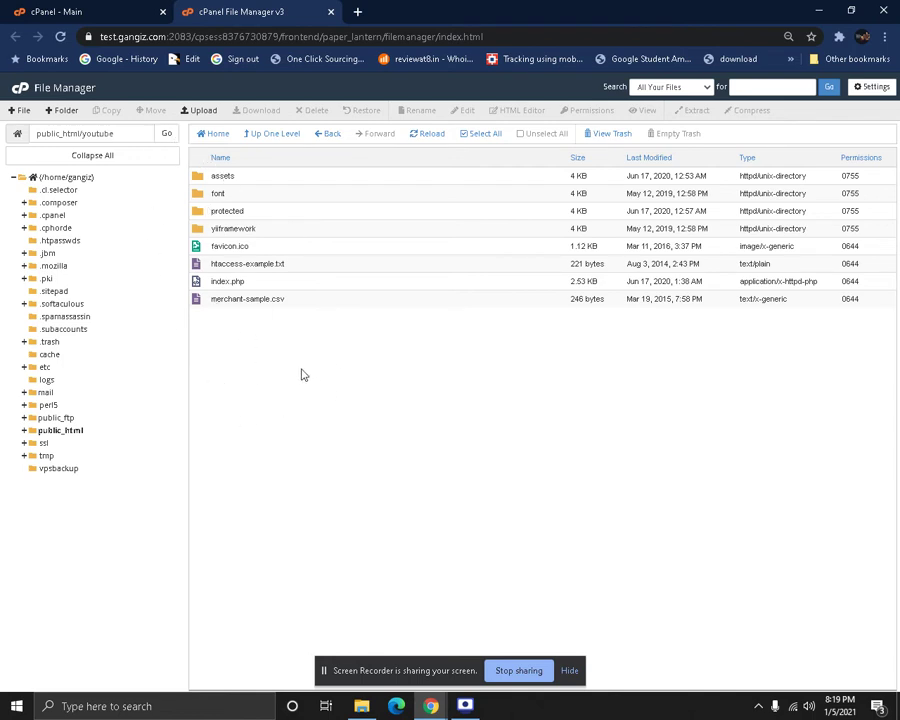
Open protected/config/main.php in the File Manager code editor
{"action": "left_click", "coordinate": [197, 215]}
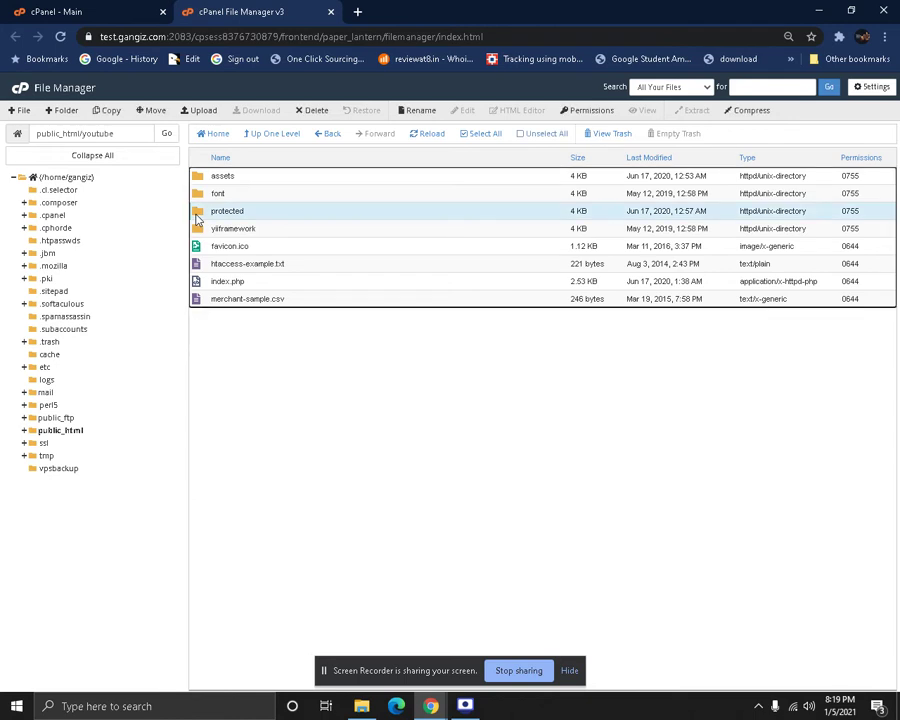
{"action": "double_click", "coordinate": [197, 217]}
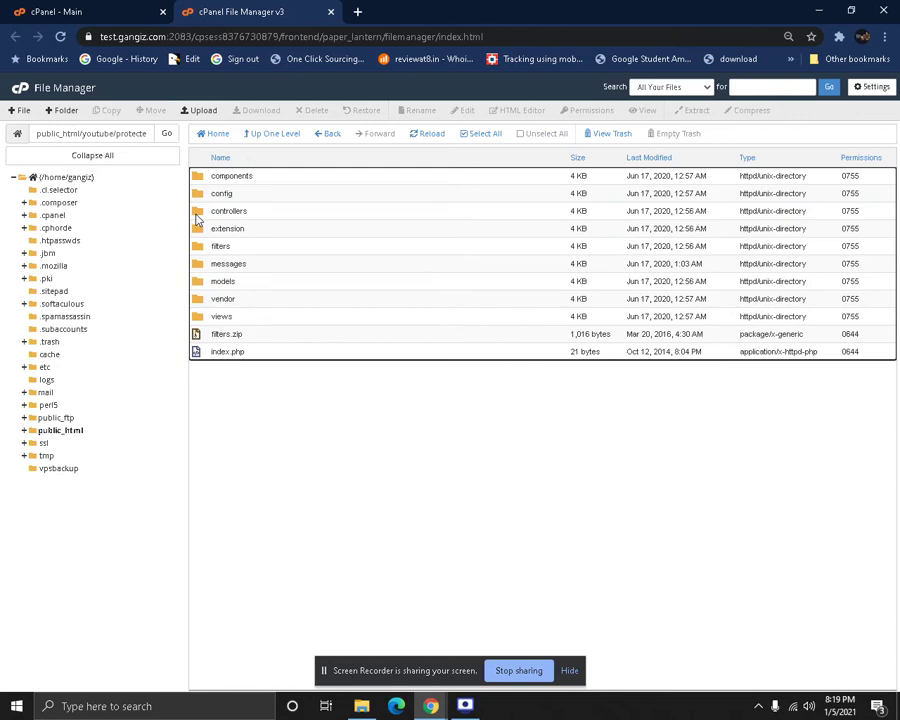
{"action": "double_click", "coordinate": [200, 194]}
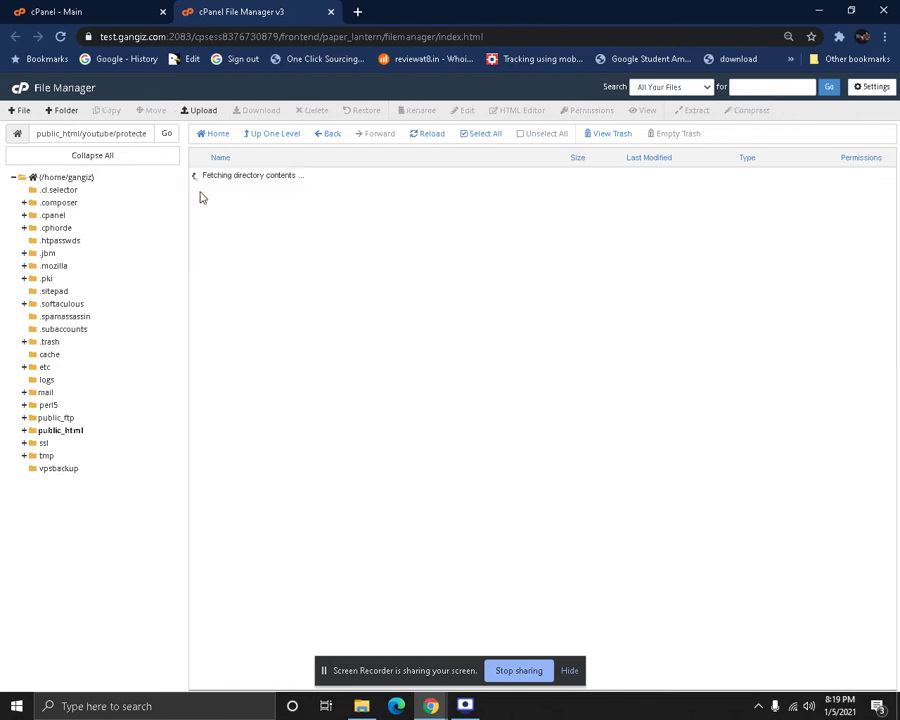
{"action": "left_click", "coordinate": [205, 184]}
{"action": "right_click", "coordinate": [208, 183]}
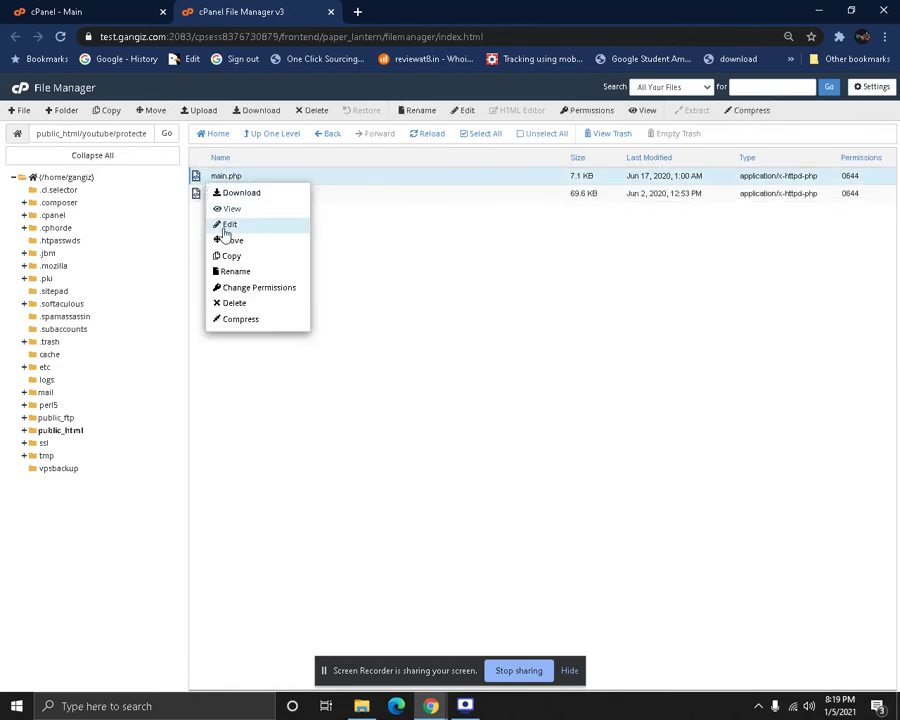
{"action": "left_click", "coordinate": [232, 226]}
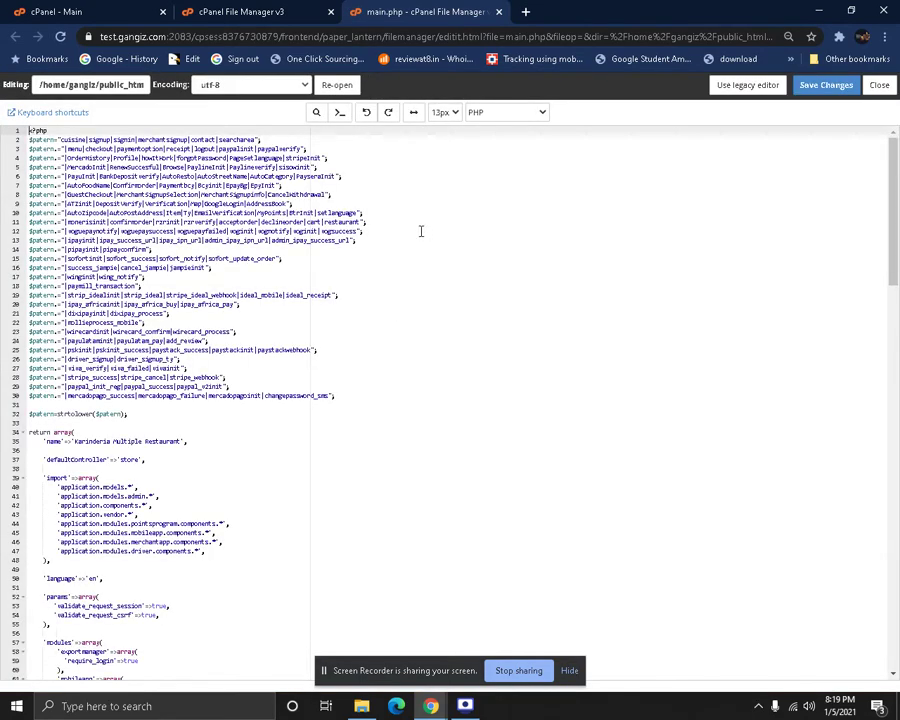
Reset browser zoom to 100% and select the dbname value kmrs in the db settings
{"action": "scroll", "coordinate": [421, 236], "scroll_direction": "down", "scroll_amount": 5}
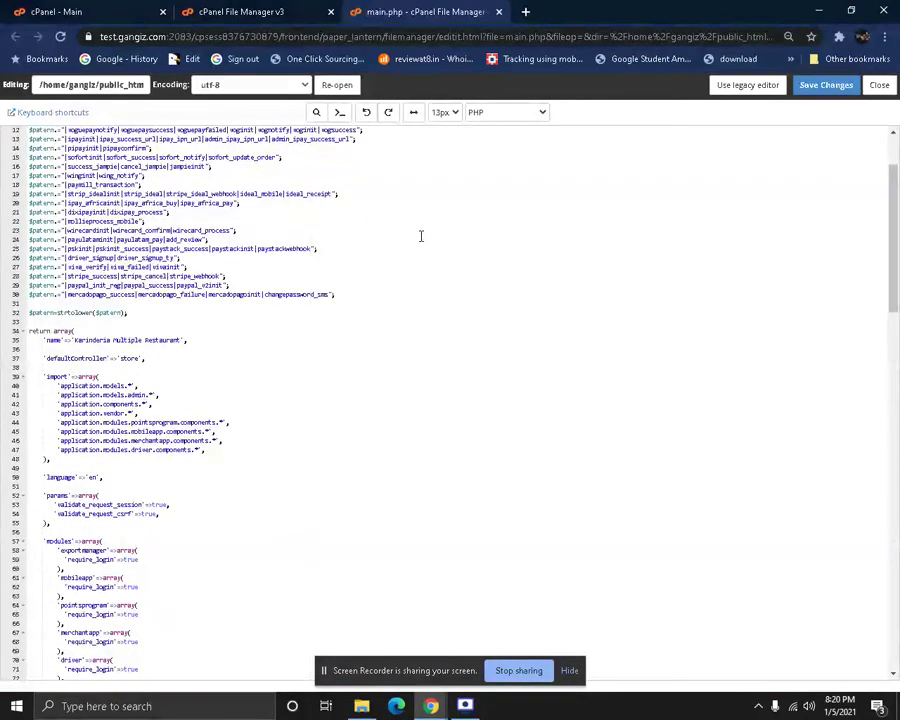
{"action": "scroll", "coordinate": [421, 236], "scroll_direction": "down", "scroll_amount": 4}
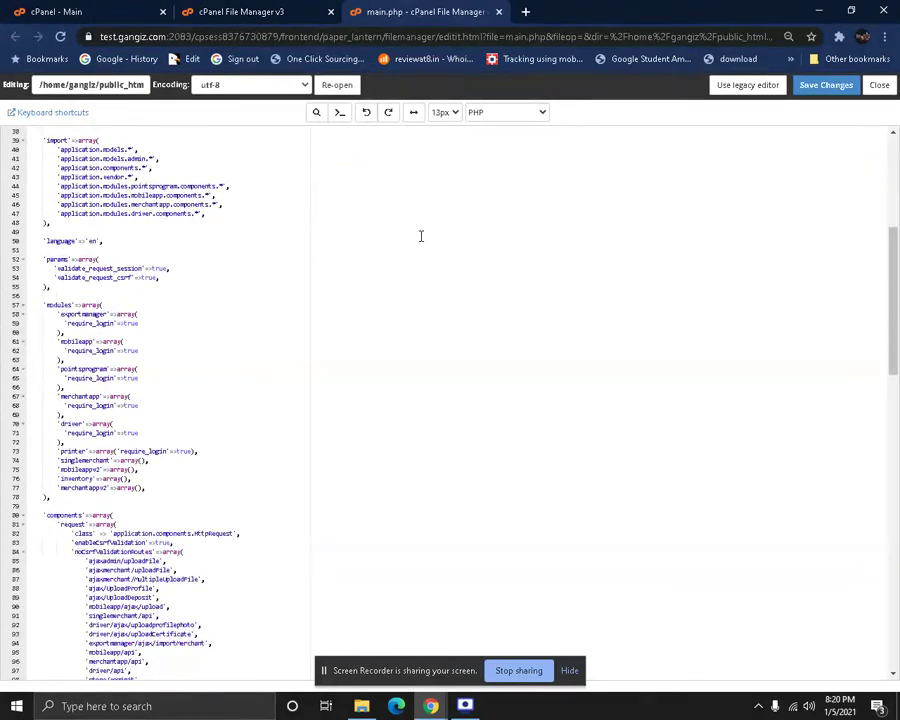
{"action": "scroll", "coordinate": [421, 236], "scroll_direction": "down", "scroll_amount": 4}
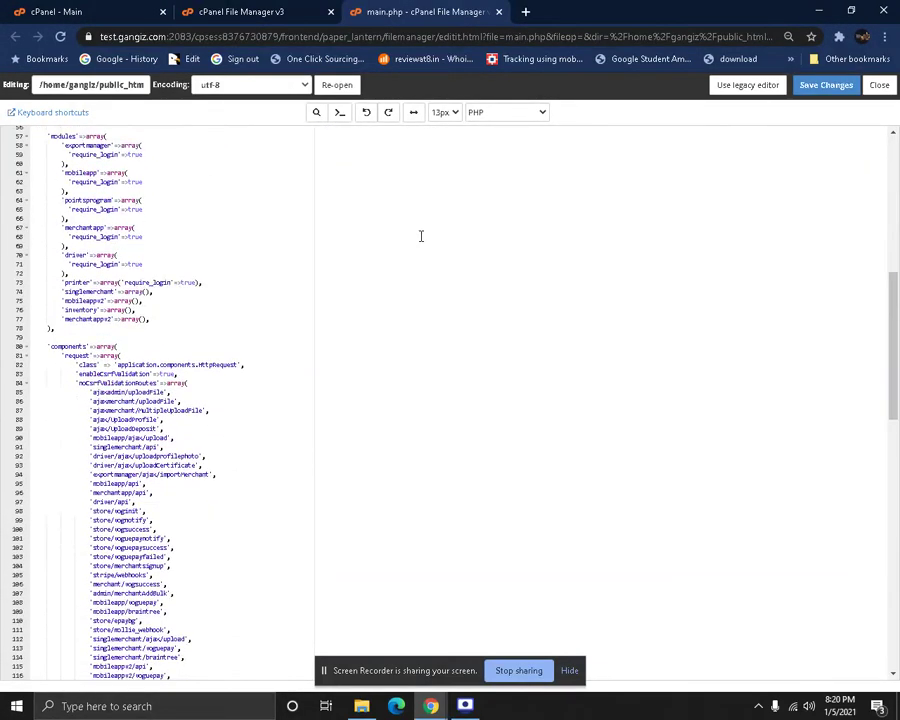
{"action": "scroll", "coordinate": [421, 236], "scroll_direction": "down", "scroll_amount": 6}
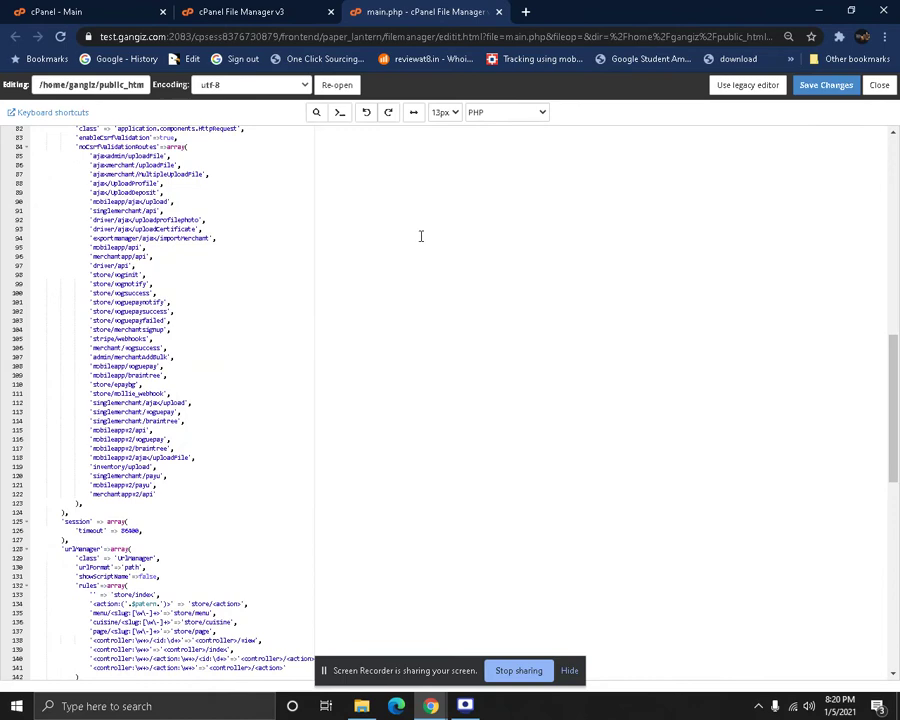
{"action": "scroll", "coordinate": [421, 236], "scroll_direction": "down", "scroll_amount": 8}
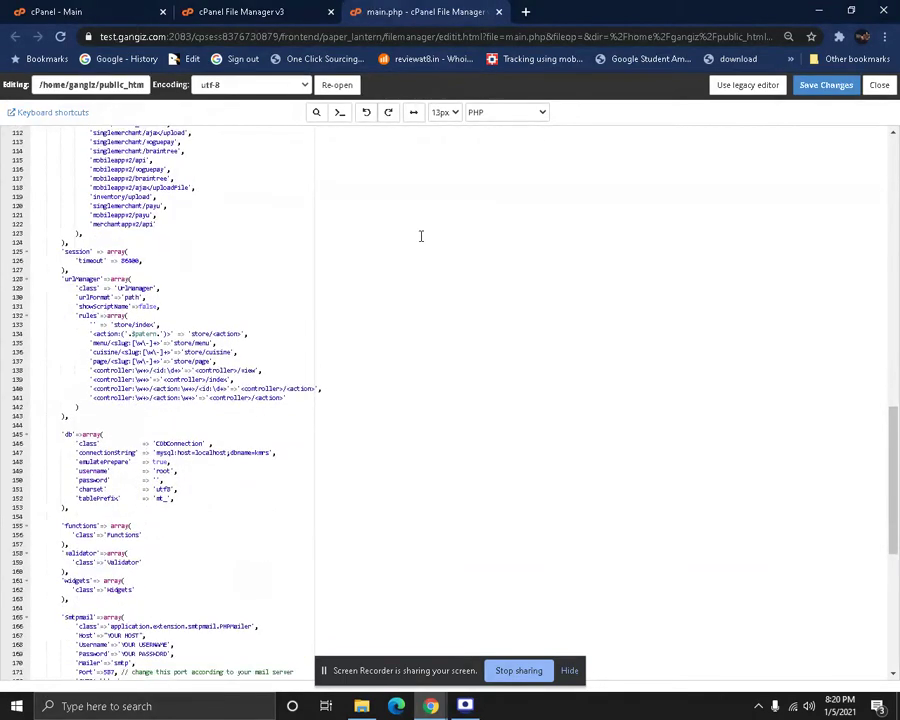
{"action": "scroll", "coordinate": [421, 236], "scroll_direction": "down", "scroll_amount": 2}
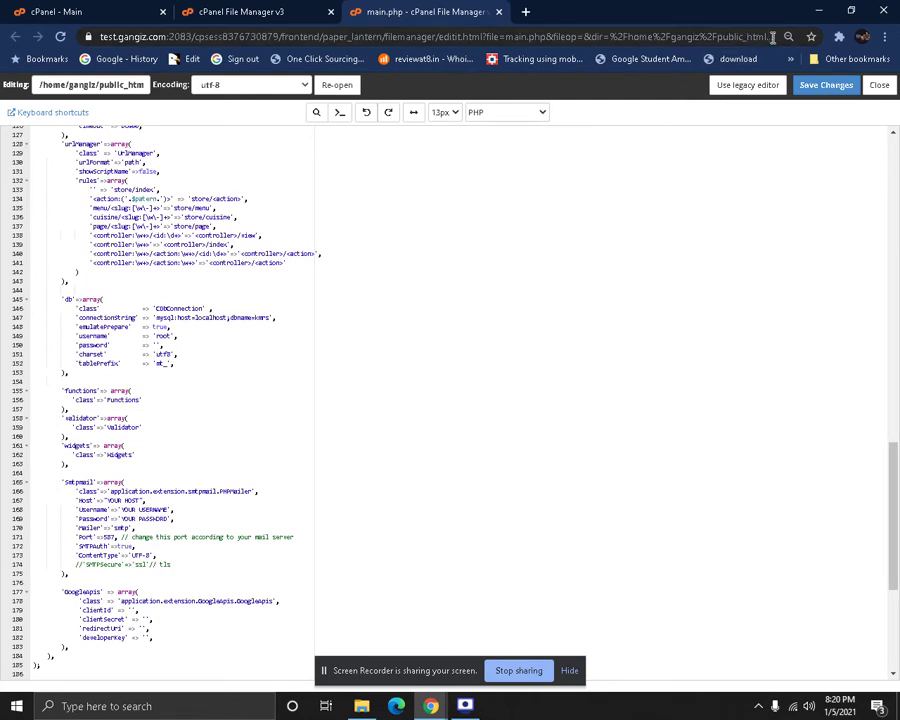
{"action": "left_click", "coordinate": [788, 36]}
{"action": "left_click", "coordinate": [788, 63]}
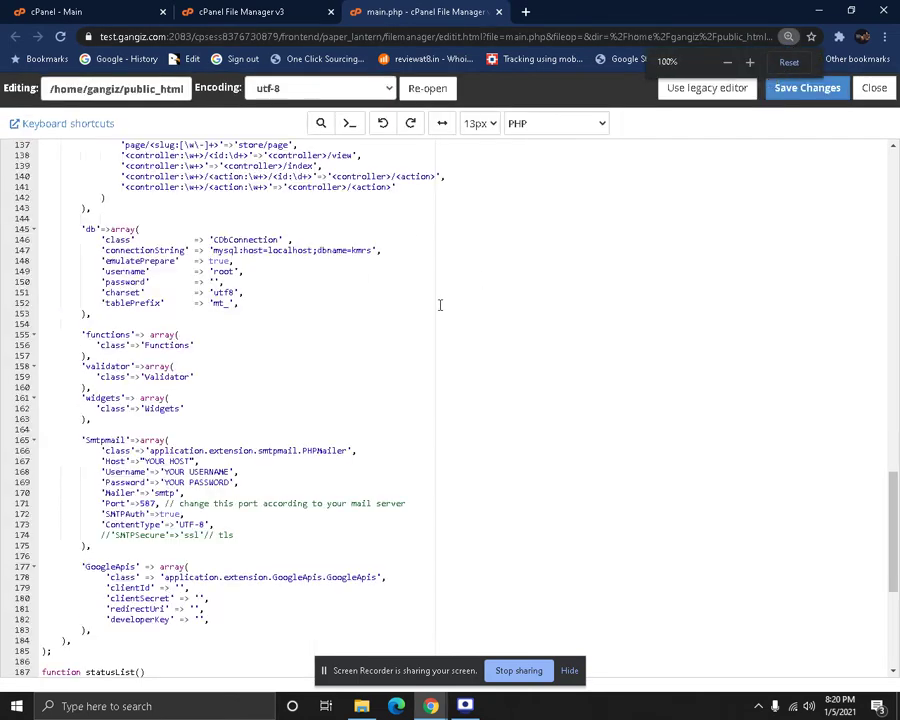
{"action": "left_click_drag", "start_coordinate": [80, 236], "coordinate": [248, 328]}
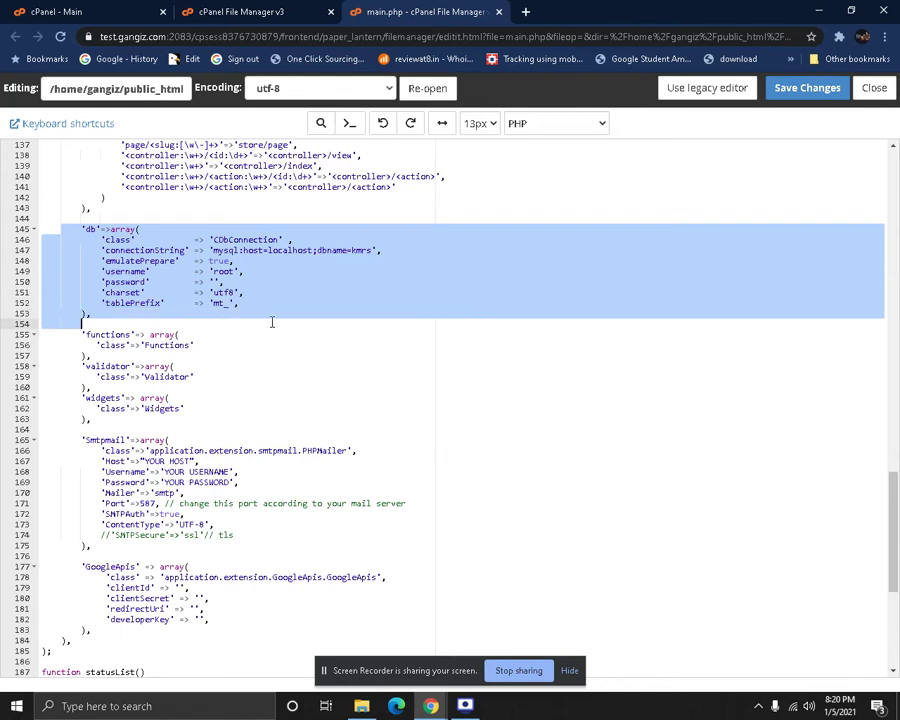
{"action": "left_click", "coordinate": [315, 250]}
{"action": "double_click", "coordinate": [355, 250]}
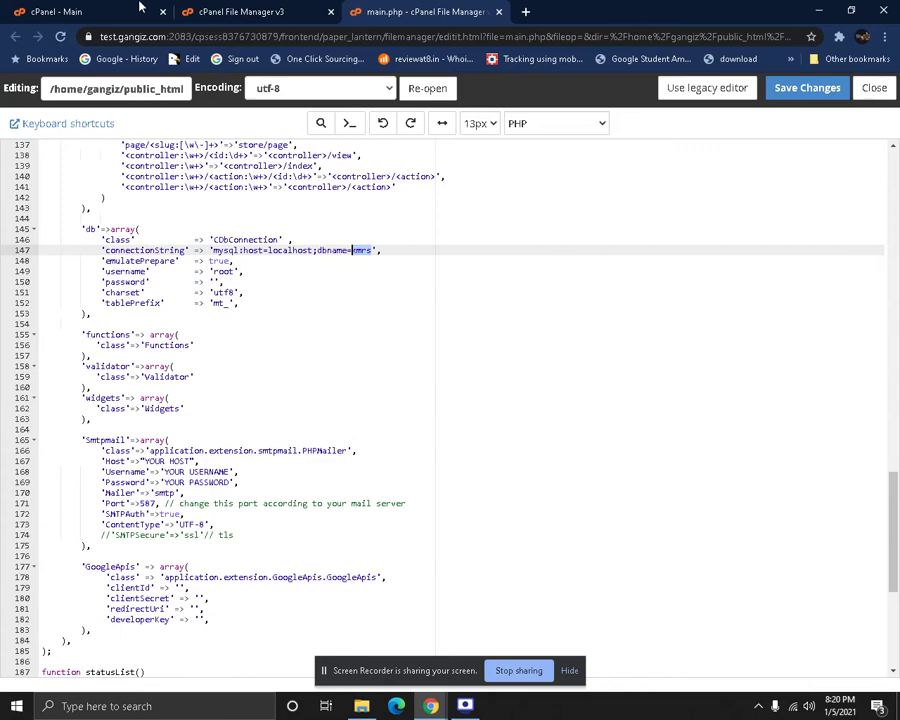
Use the MySQL Database Wizard on cPanel Main to create the youtube database
{"action": "left_click", "coordinate": [170, 8]}
{"action": "left_click", "coordinate": [158, 7]}
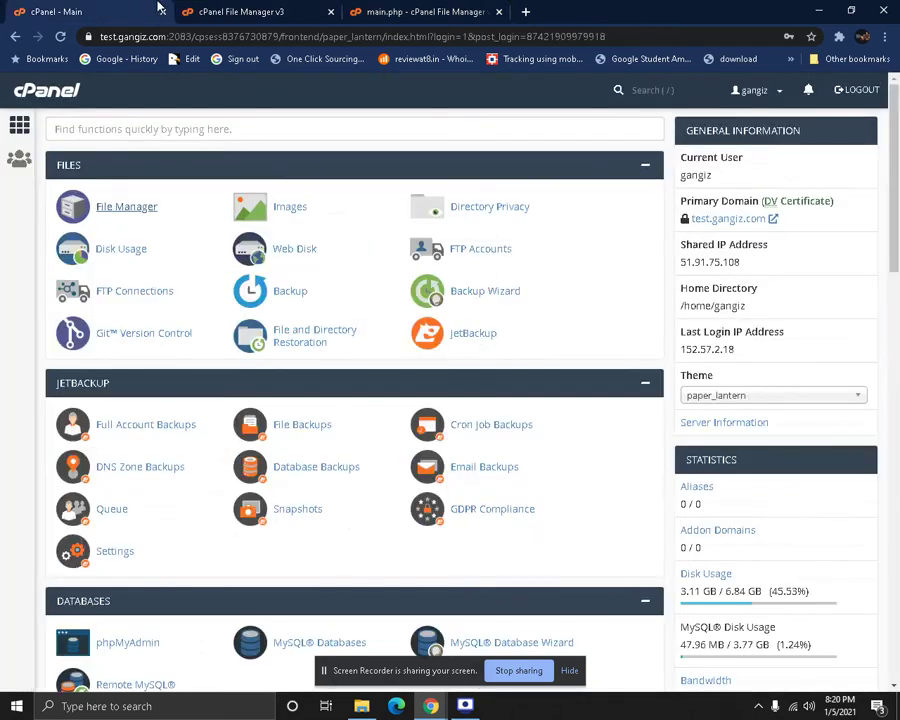
{"action": "scroll", "coordinate": [190, 450], "scroll_direction": "down", "scroll_amount": 2}
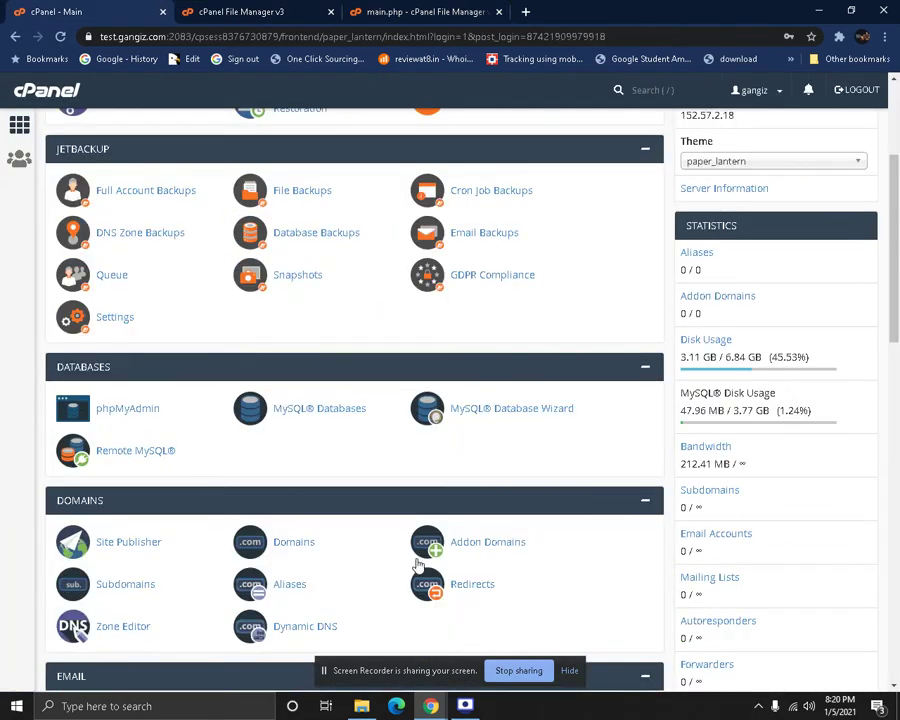
{"action": "left_click", "coordinate": [517, 414]}
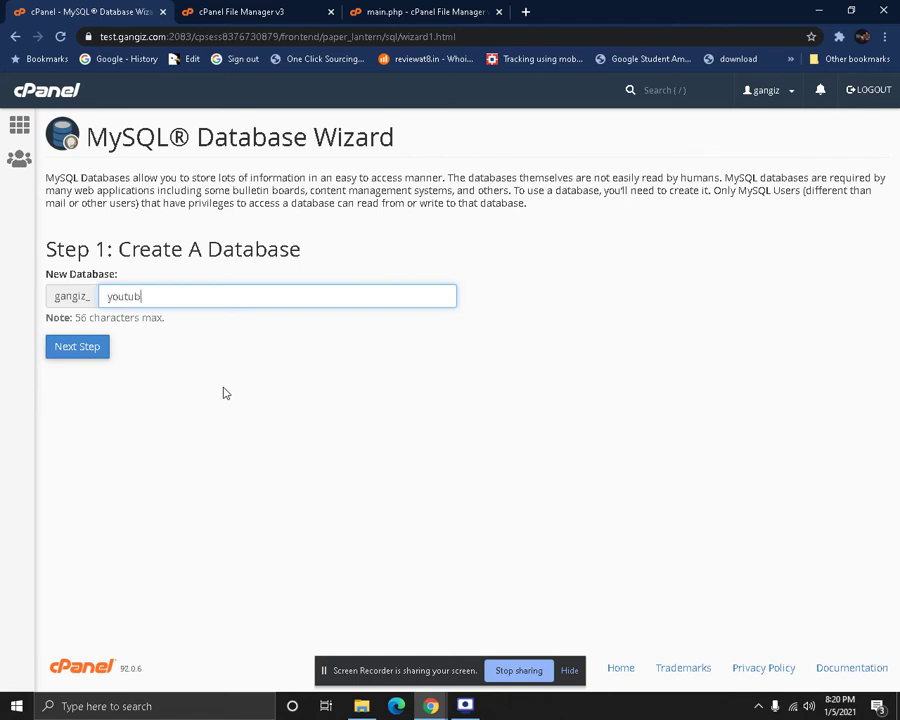
{"action": "left_click", "coordinate": [94, 347]}
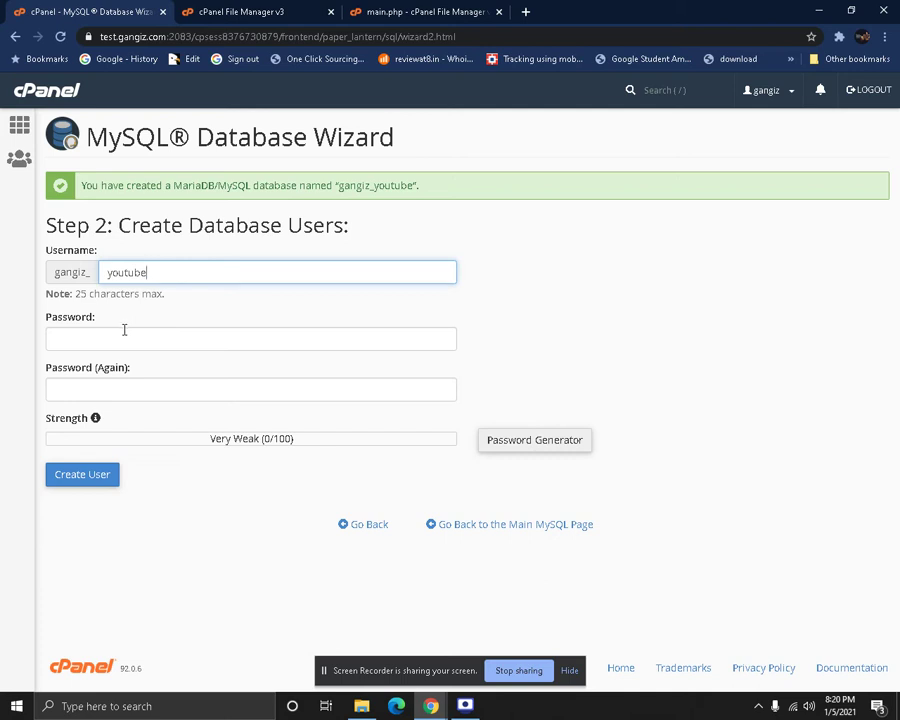
Generate a password with numbers and symbols for the youtube user, copy it and fill both fields
{"action": "left_click", "coordinate": [182, 341]}
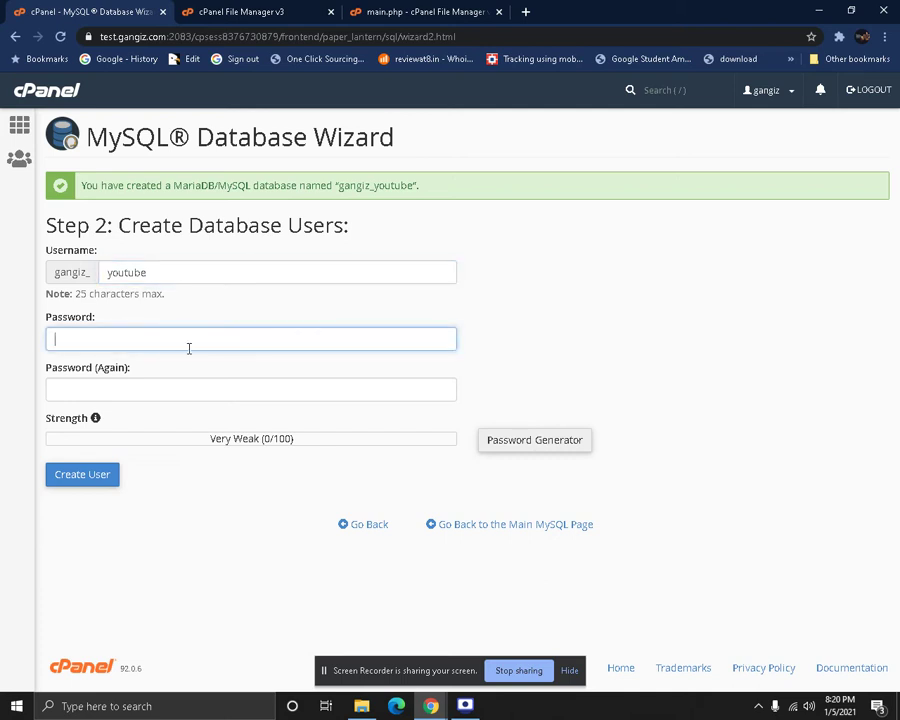
{"action": "left_click", "coordinate": [500, 442]}
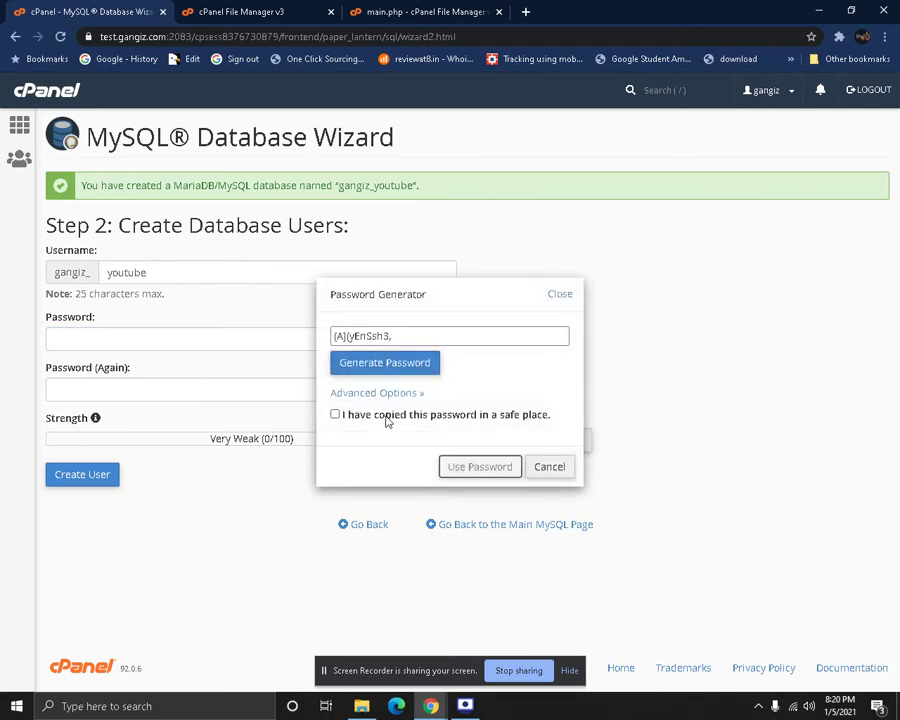
{"action": "left_click", "coordinate": [370, 390]}
{"action": "left_click", "coordinate": [498, 495]}
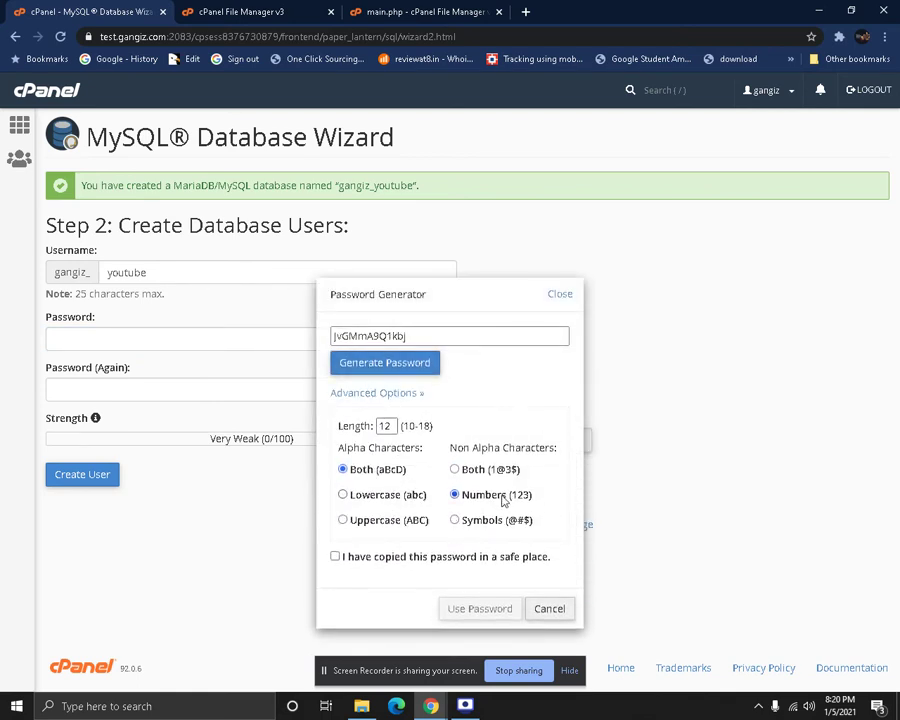
{"action": "left_click", "coordinate": [465, 524]}
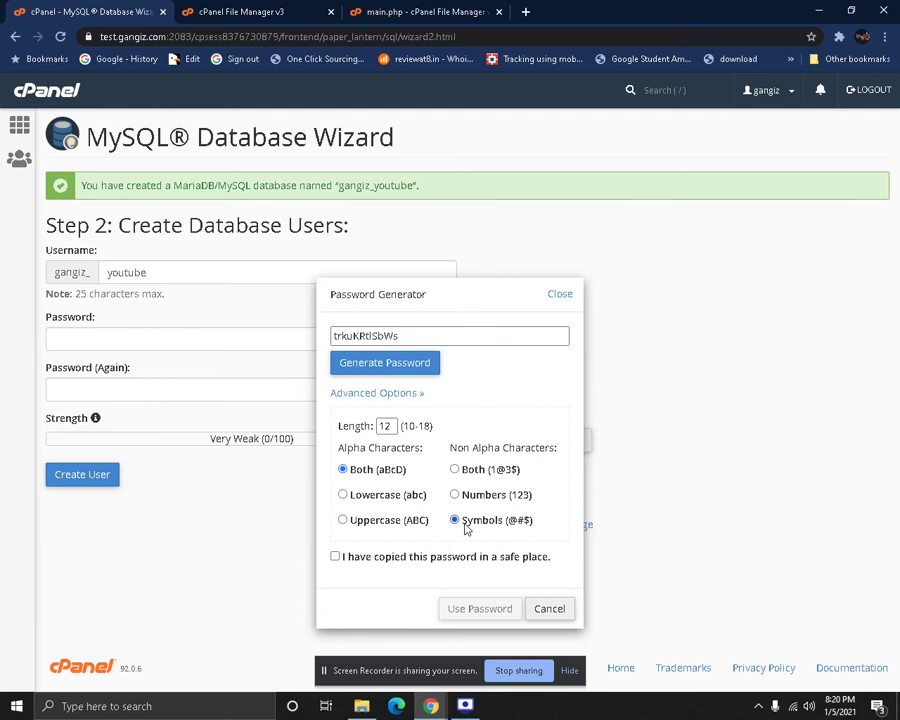
{"action": "double_click", "coordinate": [360, 336]}
{"action": "right_click", "coordinate": [358, 335]}
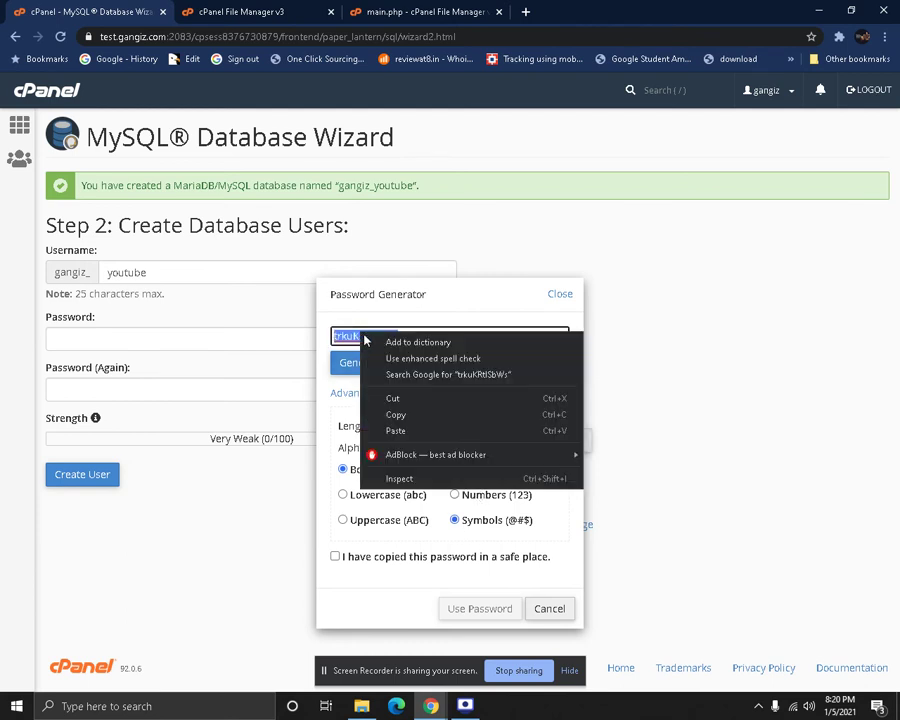
{"action": "left_click", "coordinate": [410, 417]}
{"action": "left_click", "coordinate": [437, 558]}
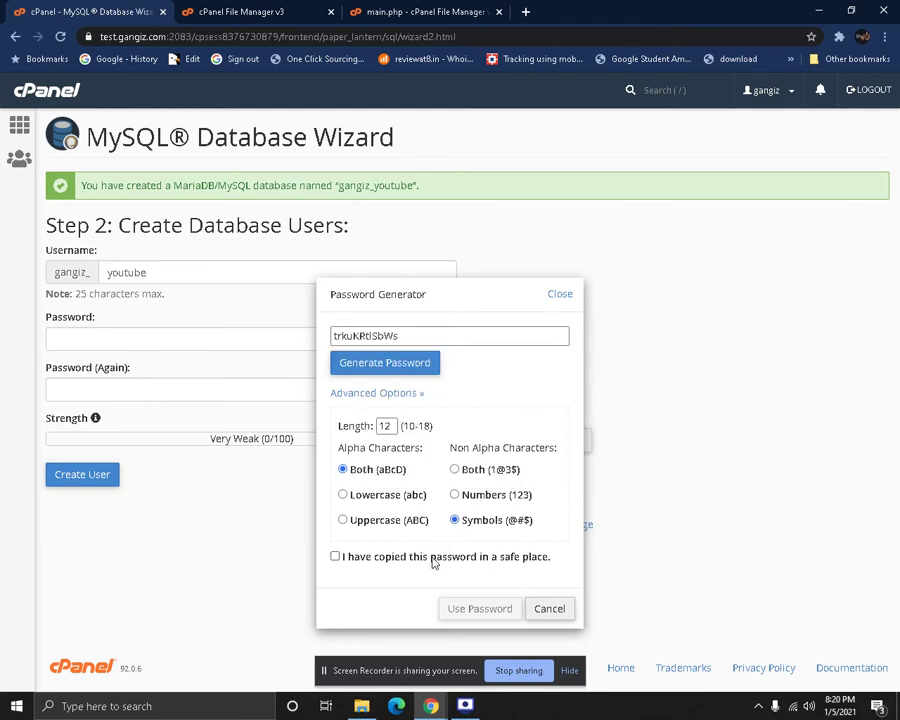
{"action": "left_click", "coordinate": [455, 607]}
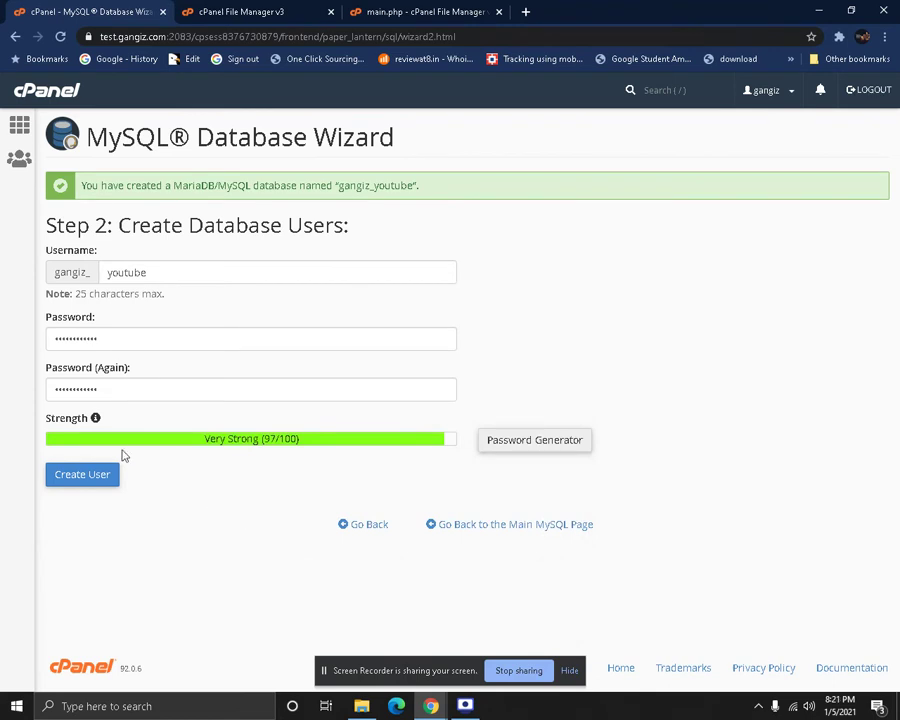
Create the youtube user and grant it ALL PRIVILEGES on the youtube database
{"action": "left_click", "coordinate": [81, 484]}
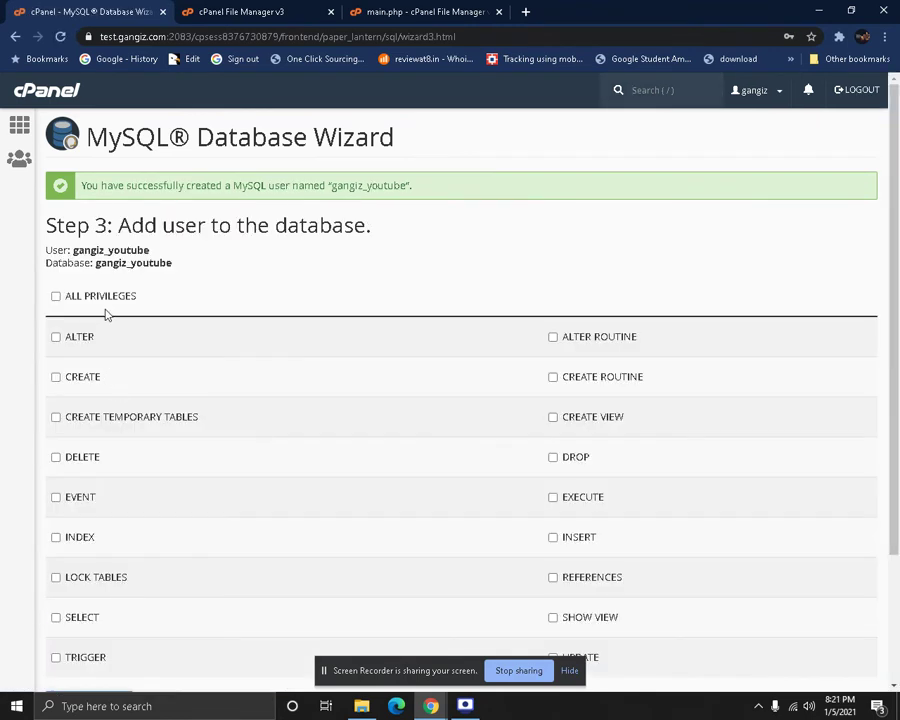
{"action": "left_click", "coordinate": [104, 303]}
{"action": "scroll", "coordinate": [151, 396], "scroll_direction": "down", "scroll_amount": 2}
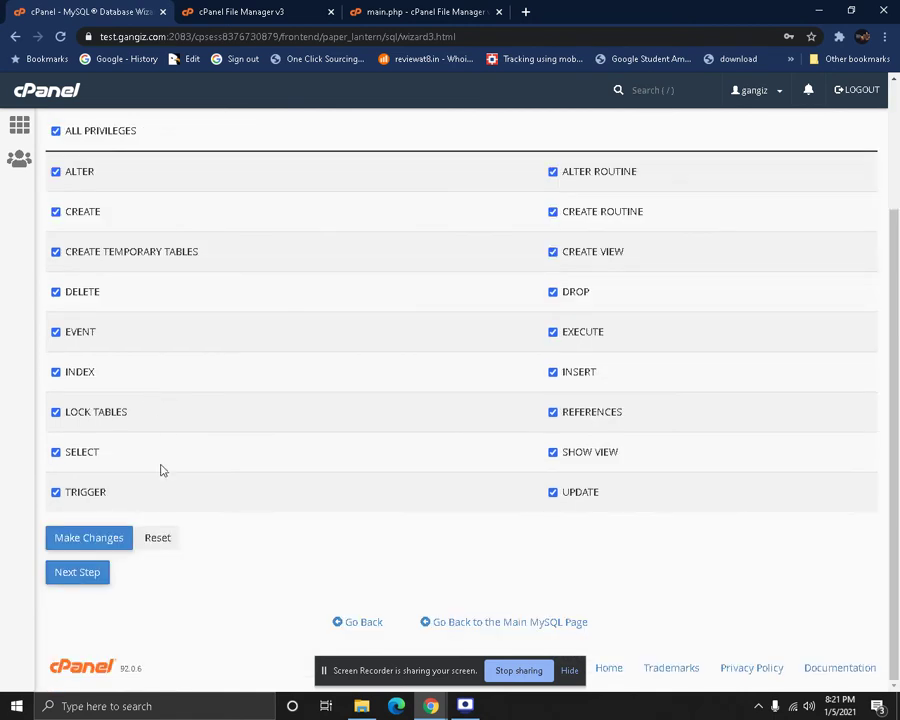
{"action": "left_click", "coordinate": [75, 543]}
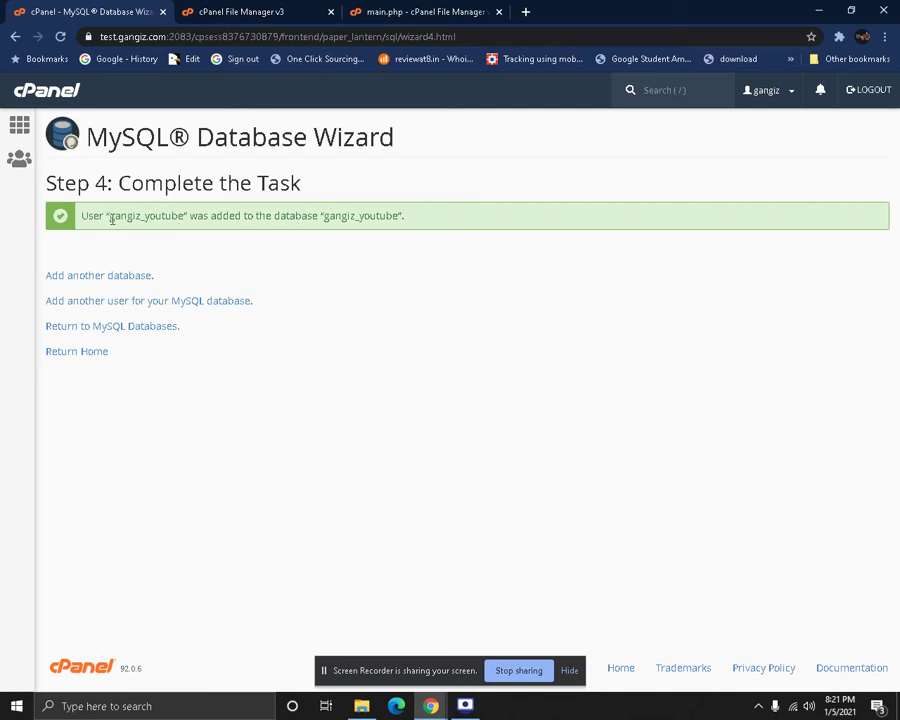
{"action": "left_click_drag", "start_coordinate": [112, 218], "coordinate": [186, 213]}
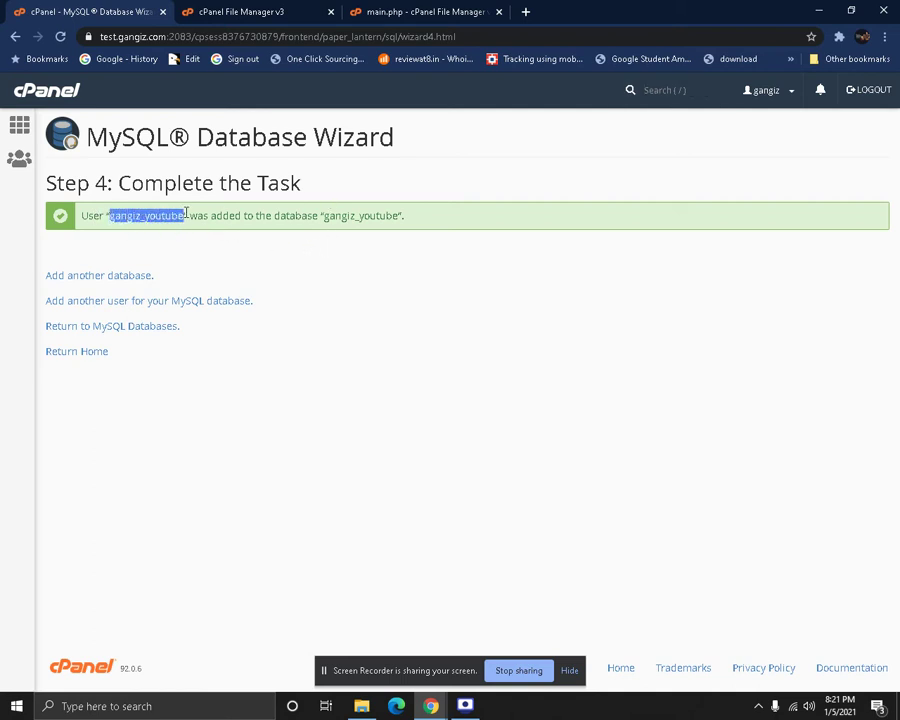
{"action": "left_click_drag", "start_coordinate": [324, 215], "coordinate": [403, 220]}
{"action": "left_click", "coordinate": [424, 8]}
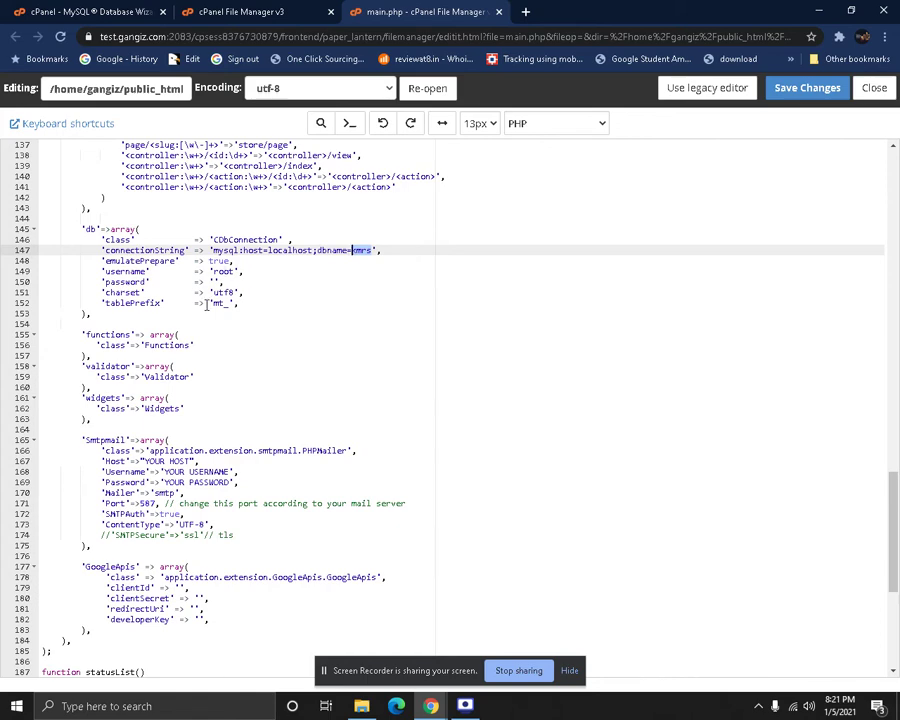
Paste the generated password into main.php's db password and copy the gangiz_youtube name
{"action": "right_click", "coordinate": [214, 283]}
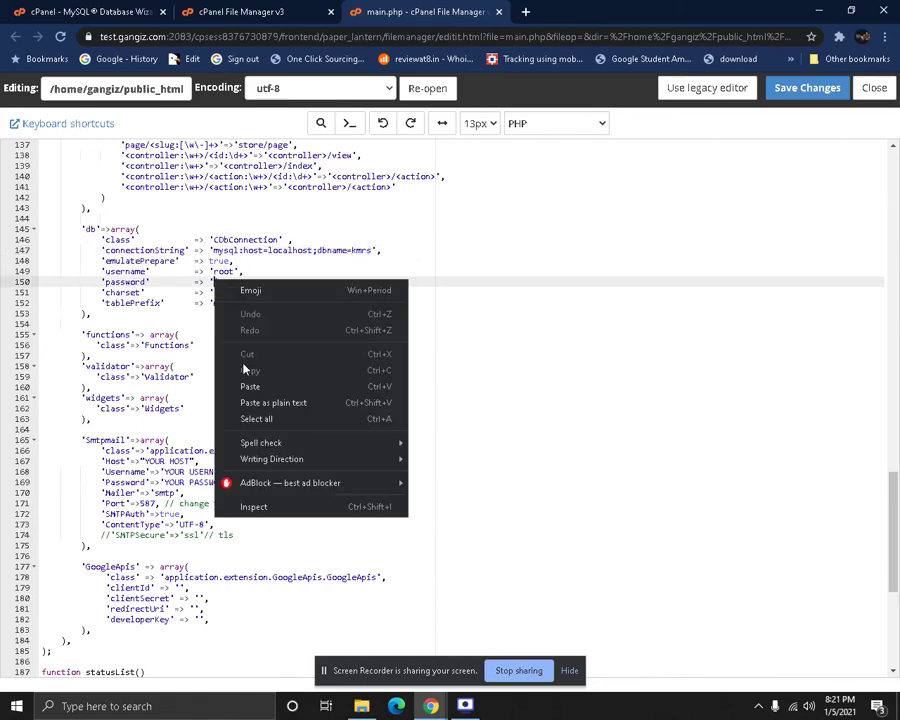
{"action": "left_click", "coordinate": [250, 386]}
{"action": "left_click", "coordinate": [125, 10]}
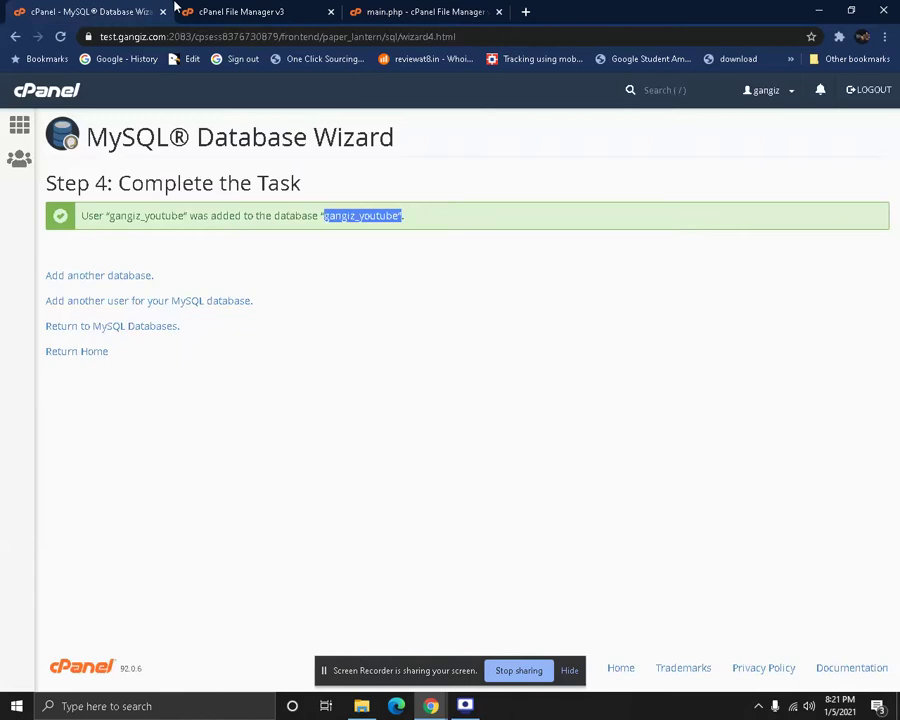
{"action": "right_click", "coordinate": [356, 219]}
{"action": "left_click", "coordinate": [385, 230]}
{"action": "left_click", "coordinate": [406, 11]}
Replace root and kmrs with gangiz_youtube as main.php's db username and database name
{"action": "double_click", "coordinate": [222, 271]}
{"action": "right_click", "coordinate": [218, 271]}
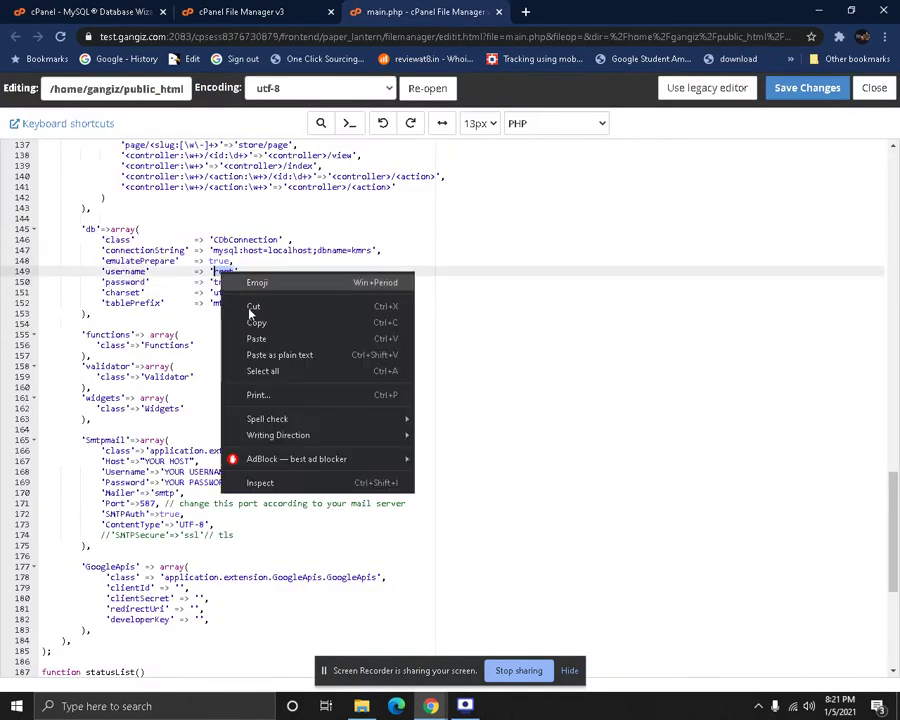
{"action": "left_click", "coordinate": [272, 338]}
{"action": "double_click", "coordinate": [360, 250]}
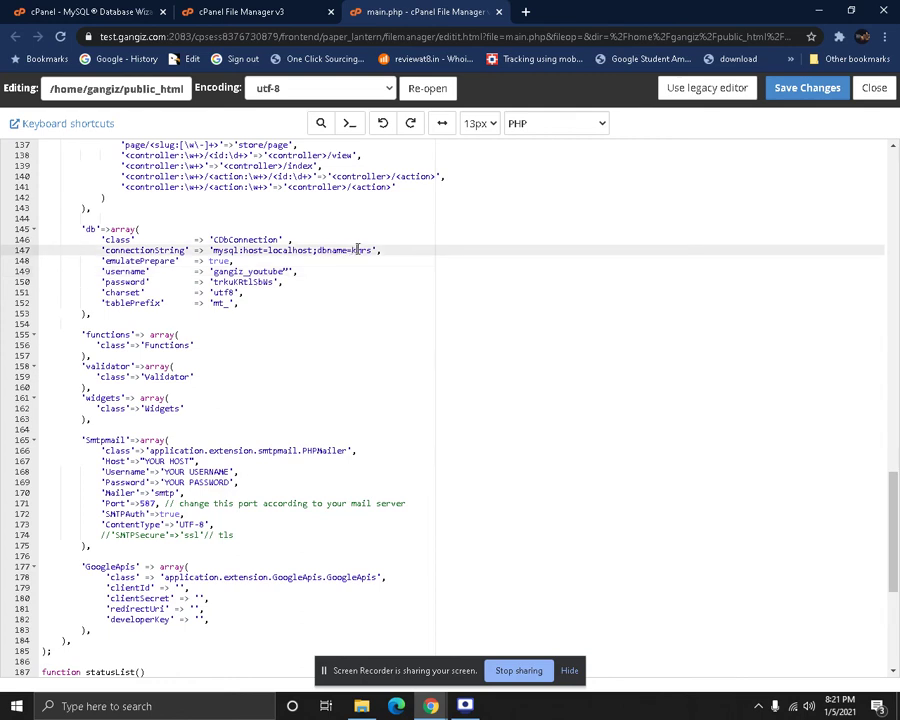
{"action": "right_click", "coordinate": [356, 249]}
{"action": "left_click", "coordinate": [392, 314]}
{"action": "scroll", "coordinate": [403, 367], "scroll_direction": "up", "scroll_amount": 1}
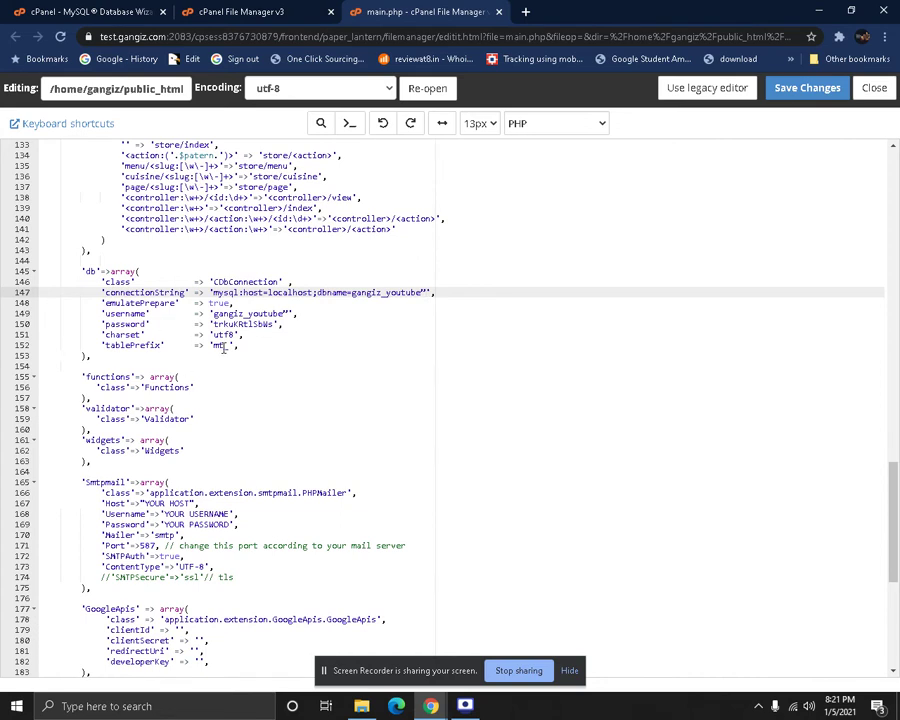
{"action": "left_click", "coordinate": [219, 344]}
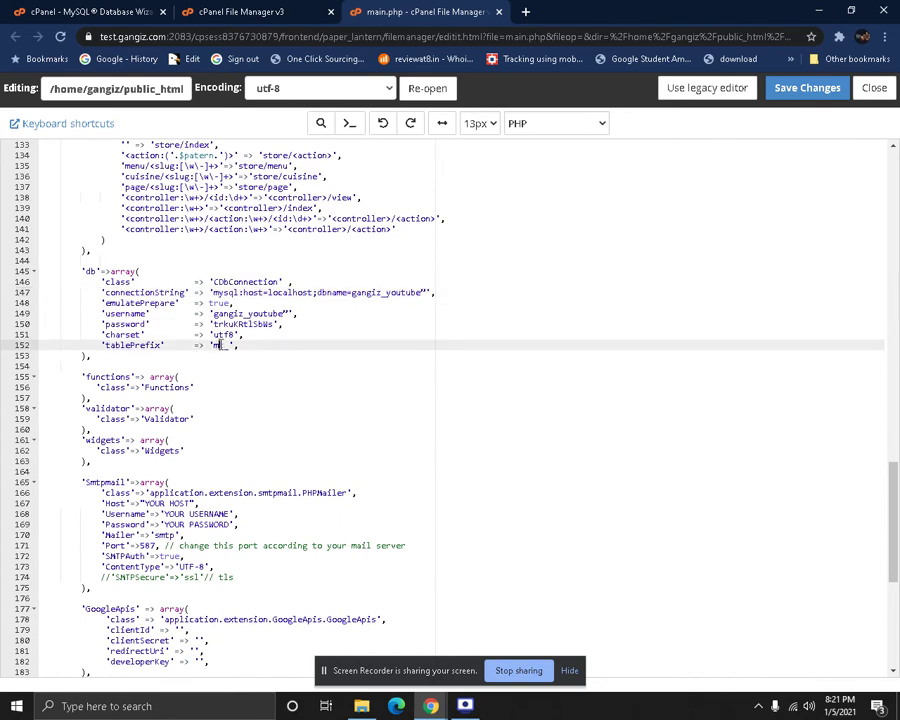
{"action": "double_click", "coordinate": [212, 344]}
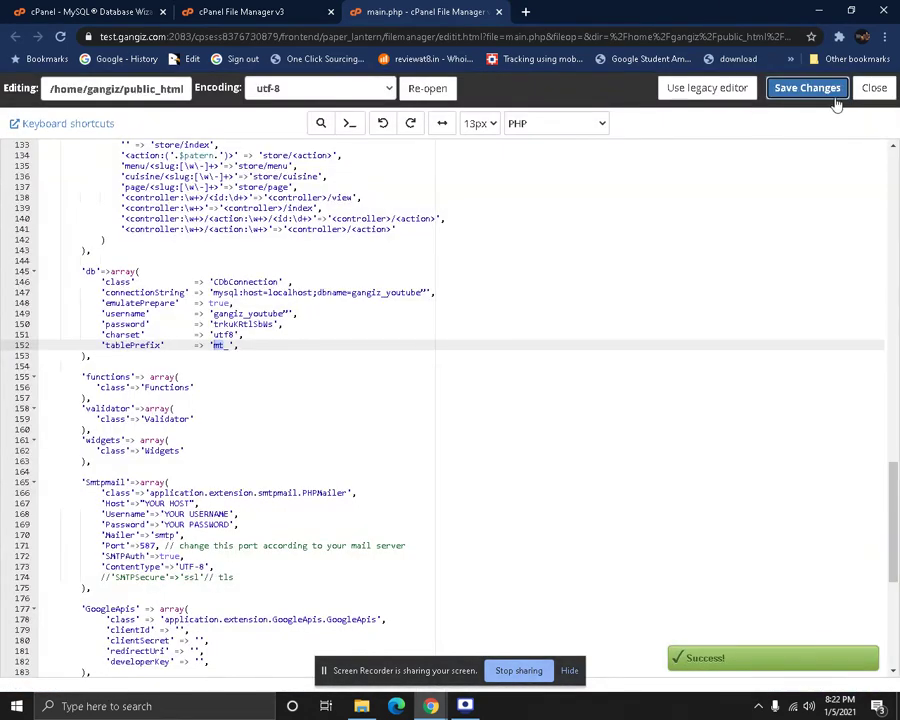
{"action": "left_click", "coordinate": [245, 11]}
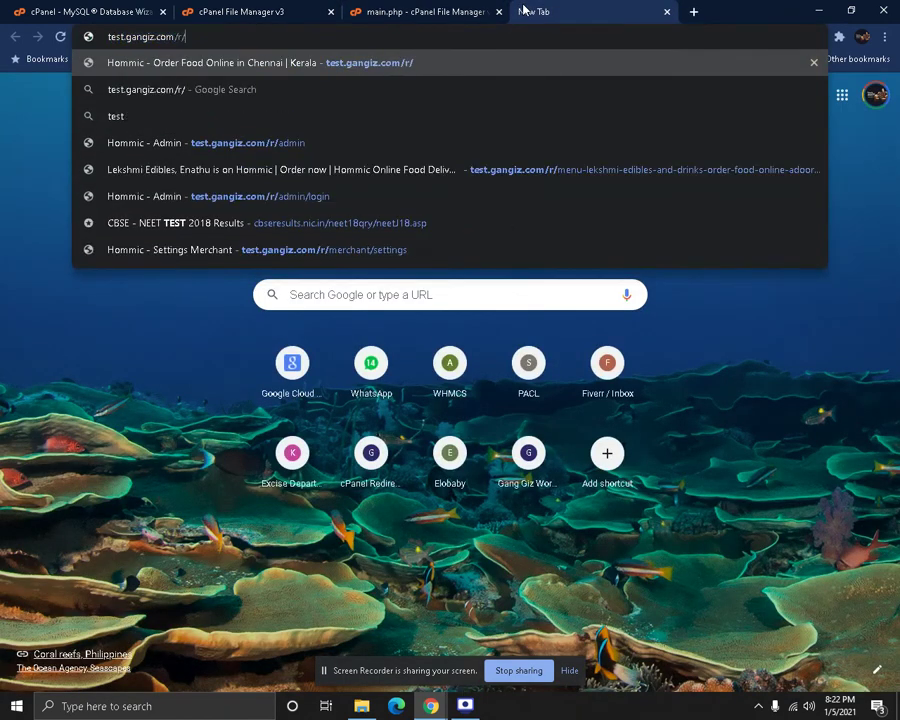
Load test.gangiz.com/youtube/ in the new tab, which shows HTTP ERROR 500
{"action": "key", "text": "BackSpace"}
{"action": "key", "text": "BackSpace"}
{"action": "type", "text": "you"}
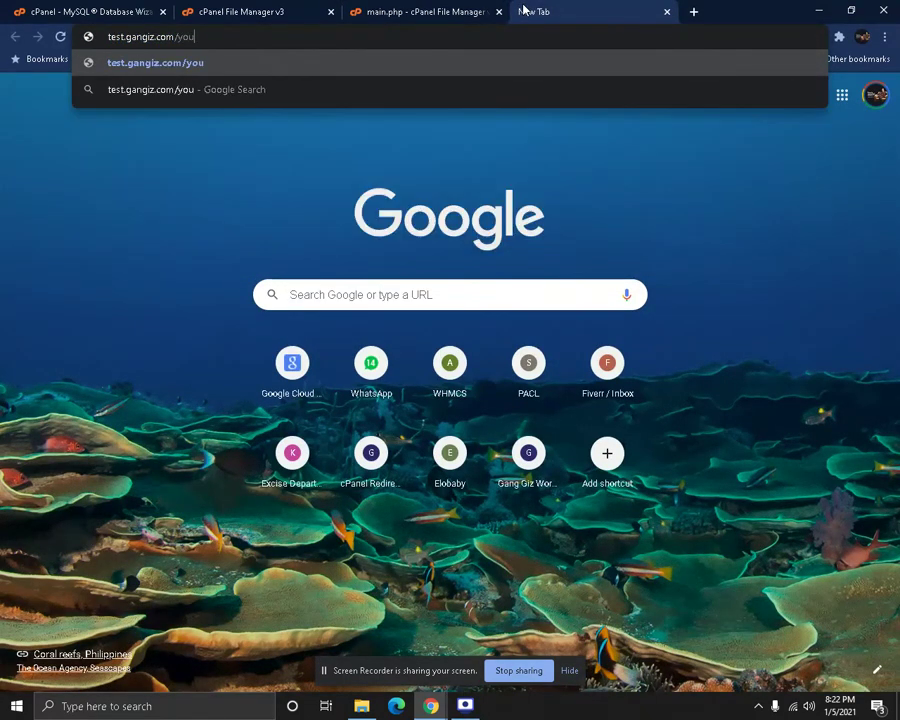
{"action": "type", "text": "tub"}
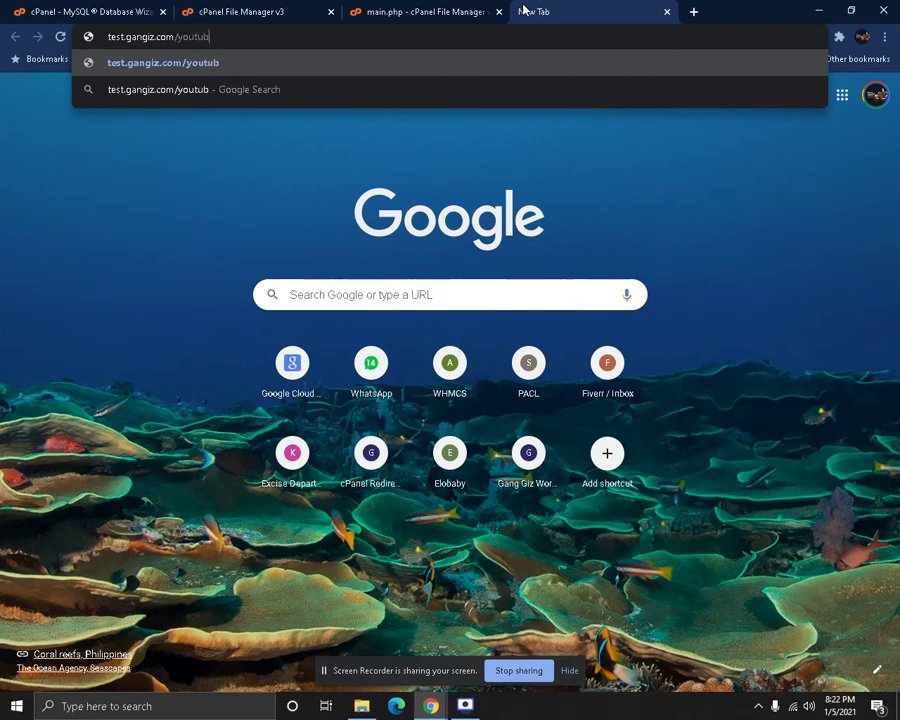
{"action": "type", "text": "e/"}
{"action": "key", "text": "Return"}
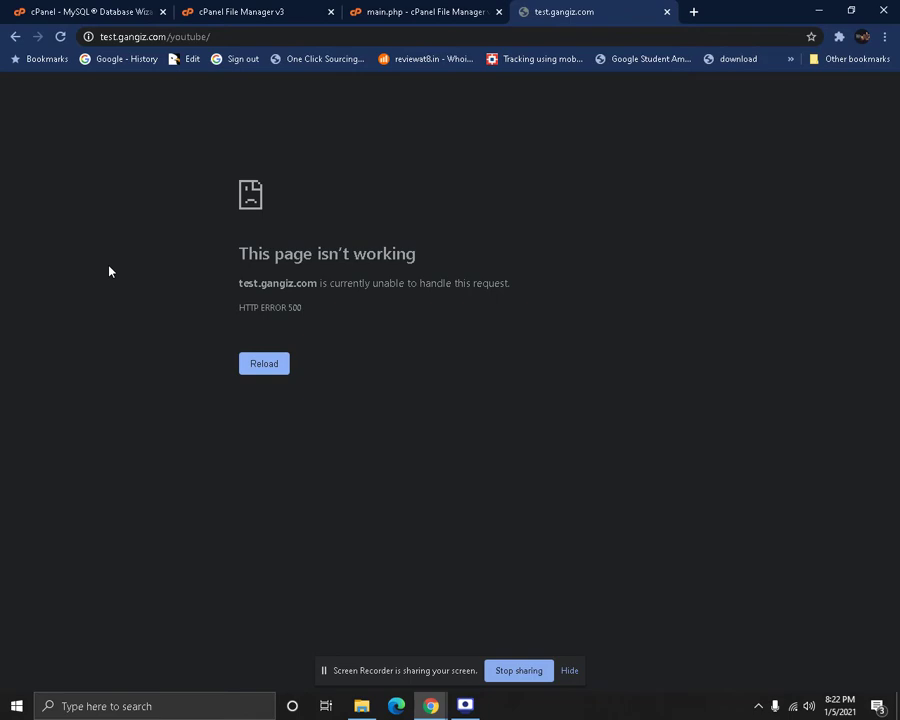
Save main.php and strip the stray quotes after gangiz_youtube in the connection string and username
{"action": "left_click", "coordinate": [360, 9]}
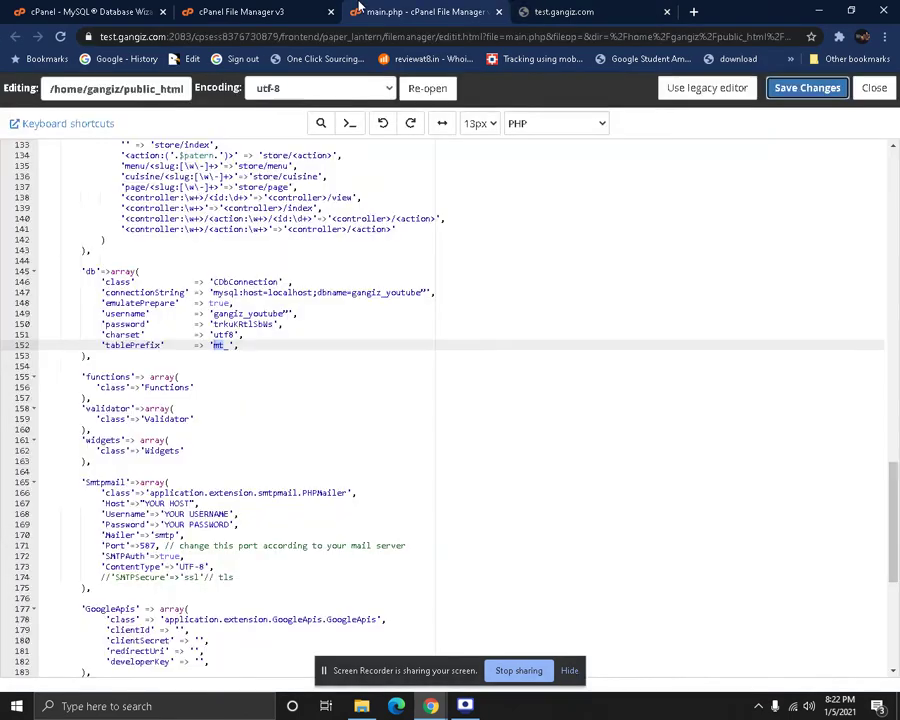
{"action": "left_click", "coordinate": [382, 344]}
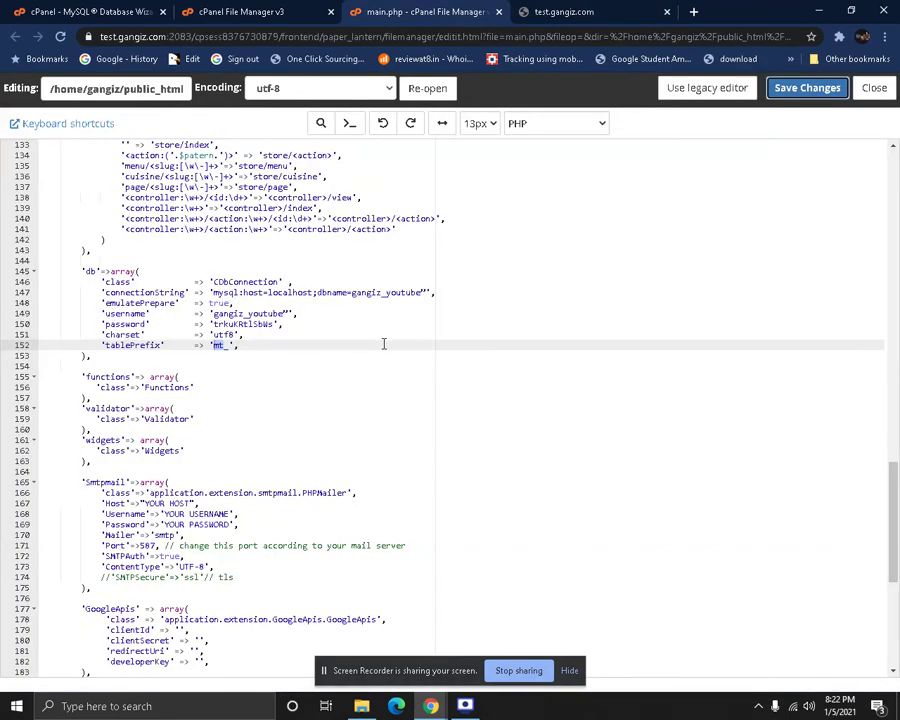
{"action": "left_click", "coordinate": [828, 96]}
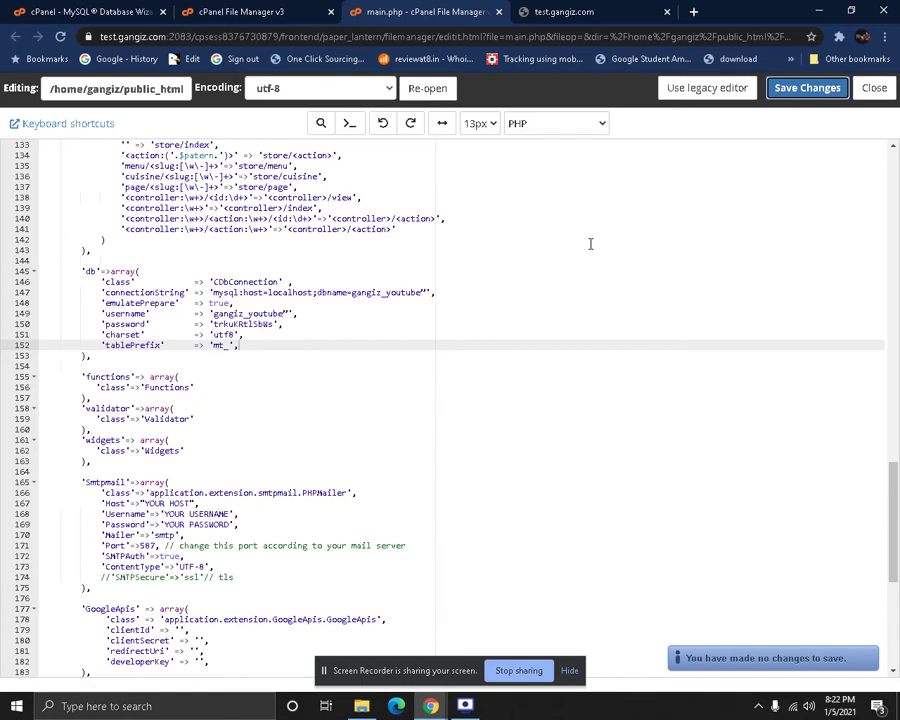
{"action": "left_click", "coordinate": [489, 292]}
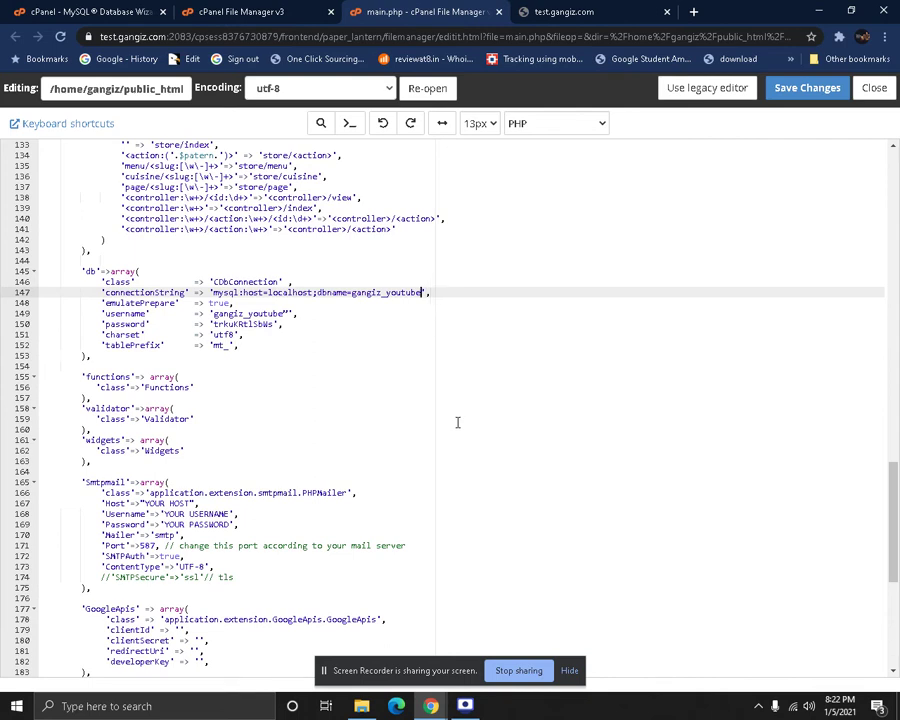
{"action": "left_click", "coordinate": [289, 314]}
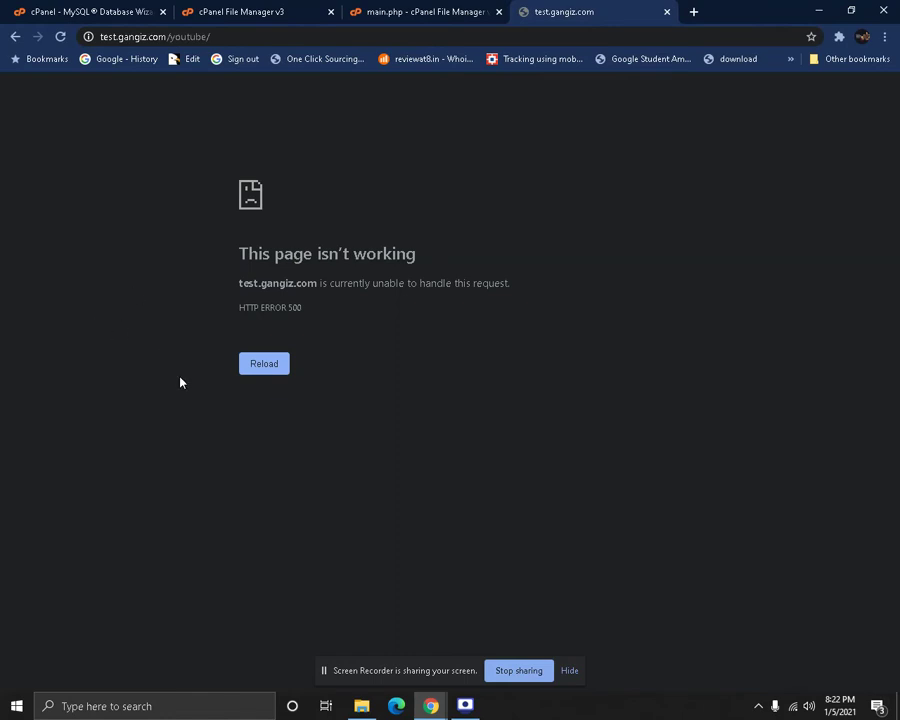
Reload the site to launch the Karenderia installer, pass requirements and create the tables
{"action": "key", "text": "F5"}
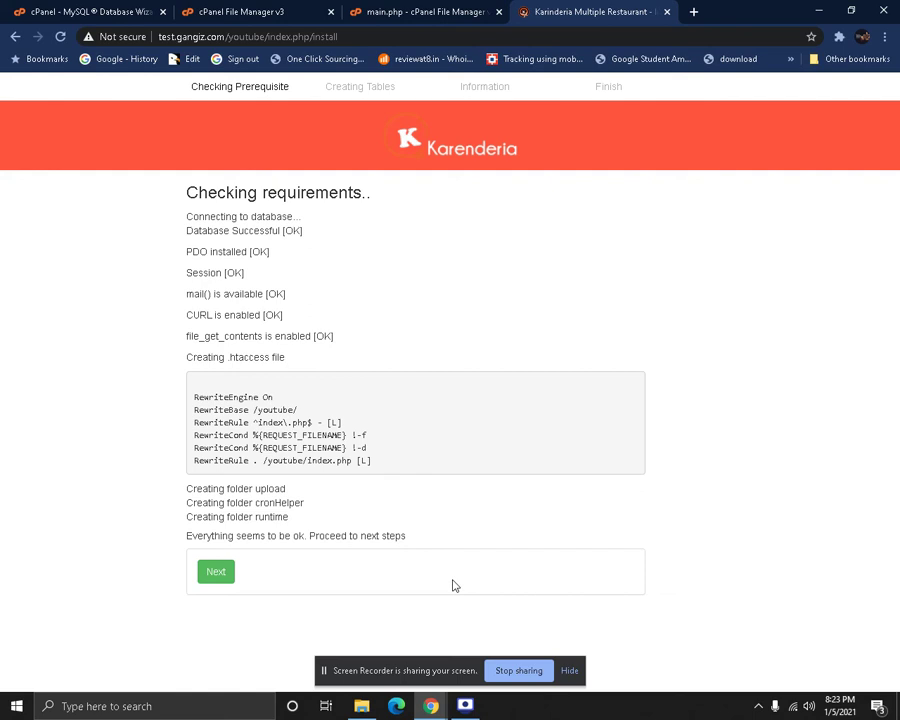
{"action": "left_click", "coordinate": [214, 580]}
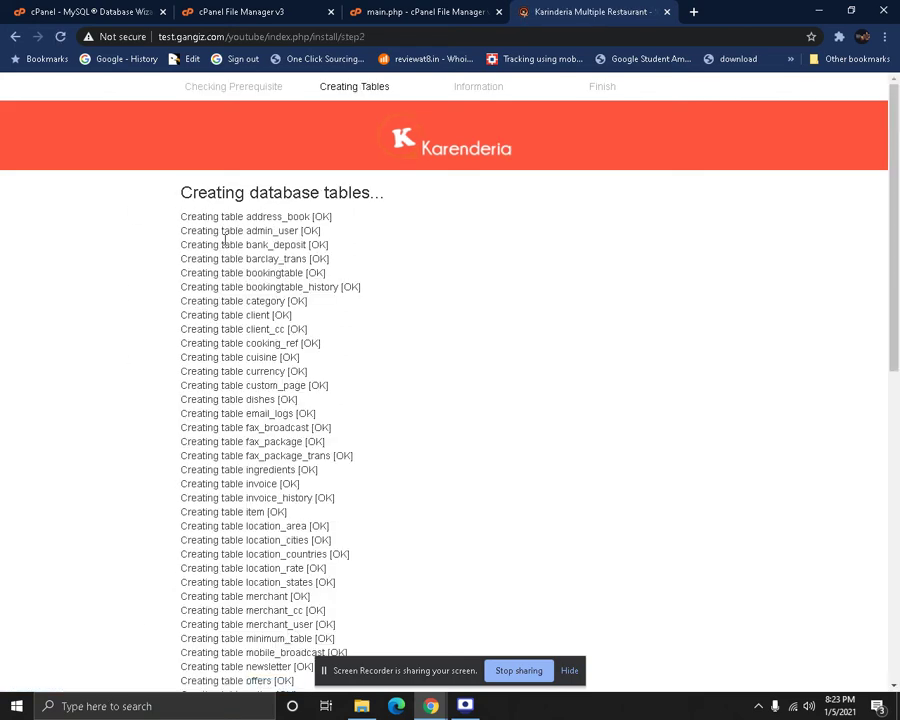
{"action": "scroll", "coordinate": [225, 238], "scroll_direction": "down", "scroll_amount": 10}
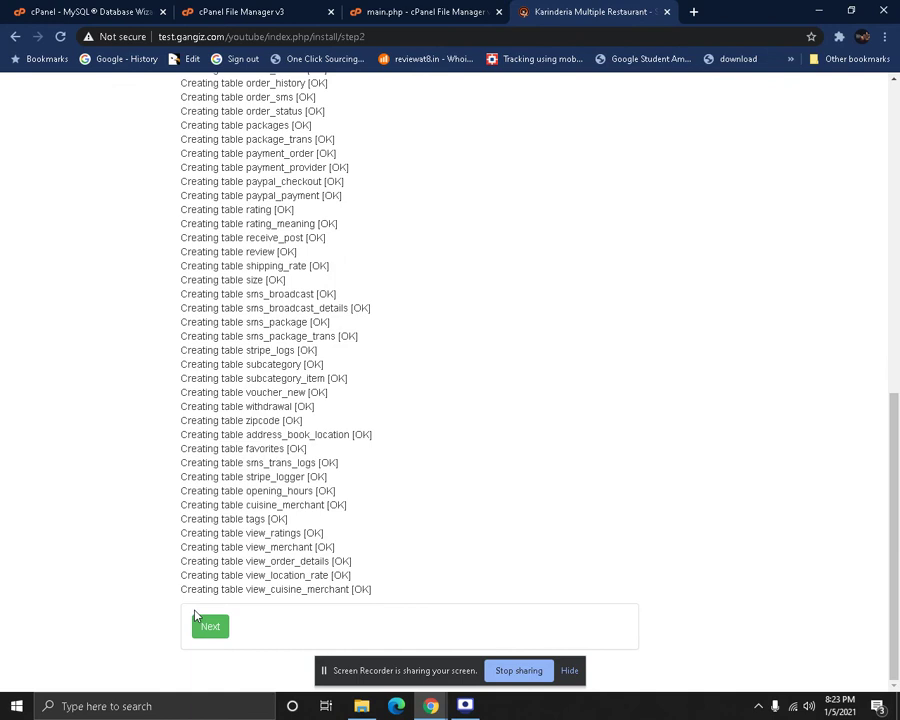
{"action": "left_click", "coordinate": [209, 625]}
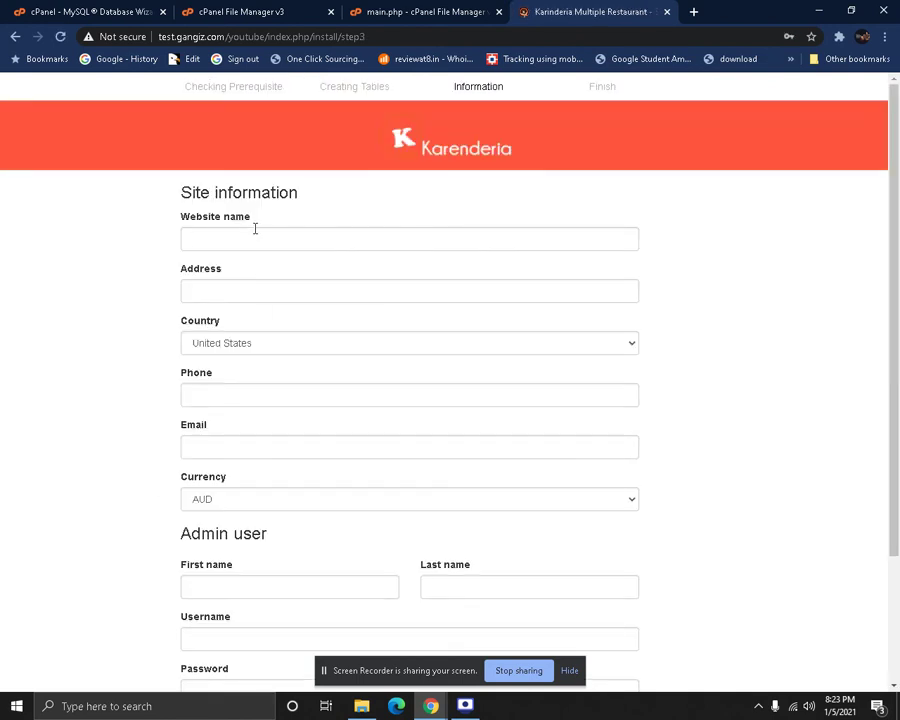
Fill in site information: website name Youtube, phone 000 and a contact e-mail
{"action": "left_click", "coordinate": [255, 232]}
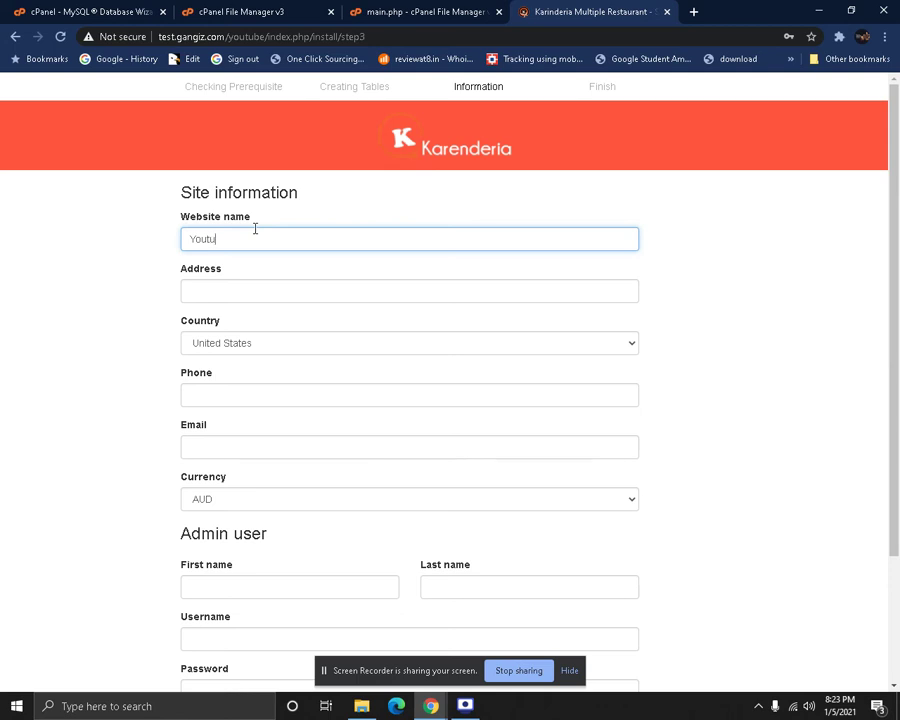
{"action": "type", "text": "Youtube Test"}
{"action": "left_click", "coordinate": [376, 298]}
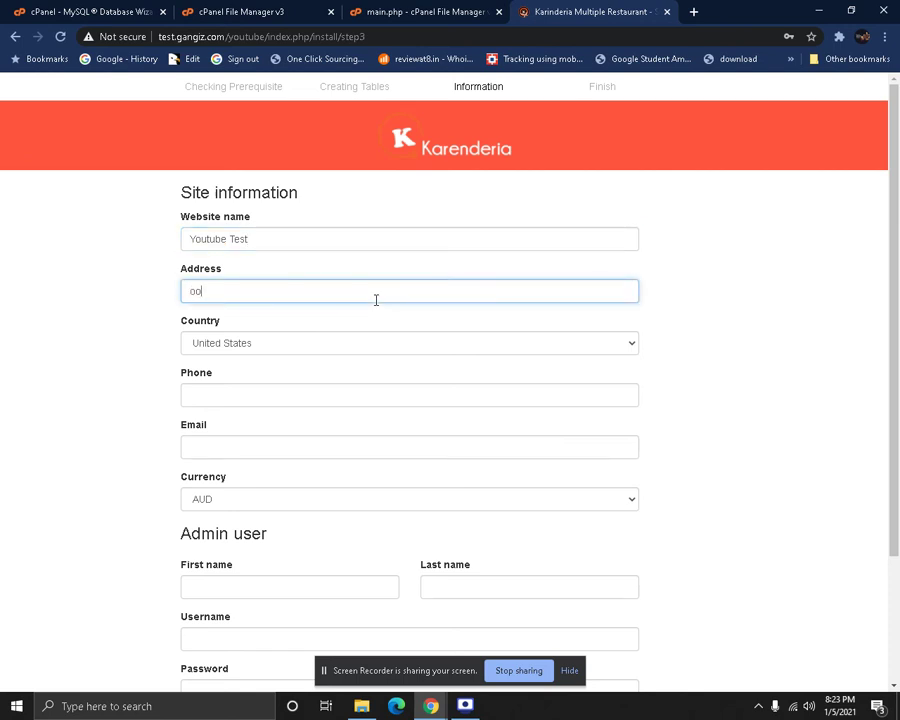
{"action": "left_click", "coordinate": [266, 389]}
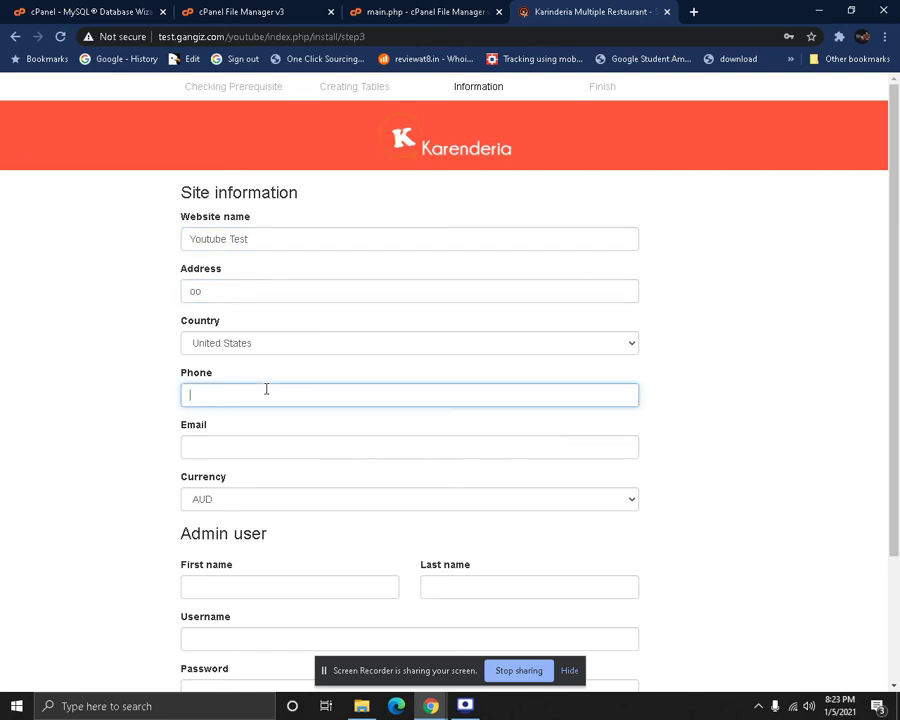
{"action": "type", "text": "000"}
{"action": "left_click", "coordinate": [283, 442]}
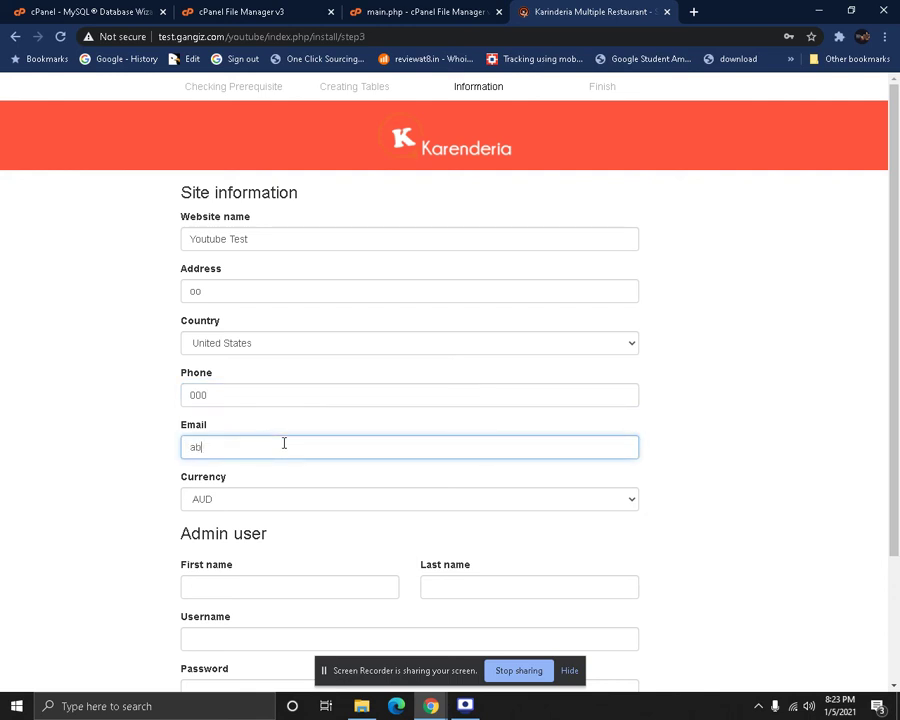
{"action": "scroll", "coordinate": [295, 470], "scroll_direction": "down", "scroll_amount": 2}
Set the admin user's first name, last name and username to youtube
{"action": "left_click", "coordinate": [222, 414]}
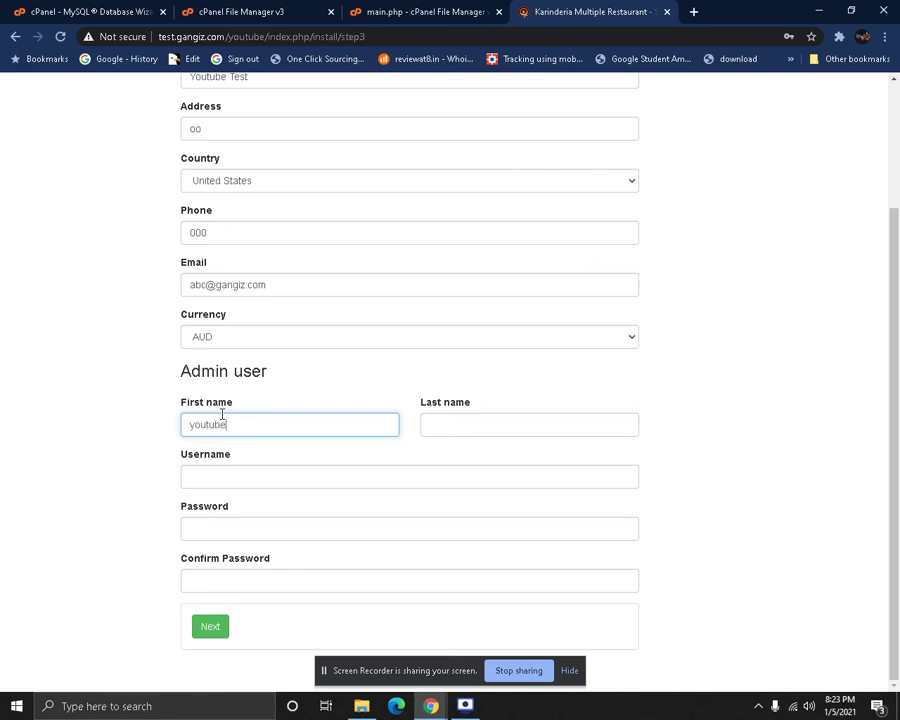
{"action": "double_click", "coordinate": [222, 414]}
{"action": "key", "text": "ctrl+c"}
{"action": "key", "text": "Tab"}
{"action": "key", "text": "ctrl+v"}
{"action": "key", "text": "Tab"}
{"action": "key", "text": "ctrl+v"}
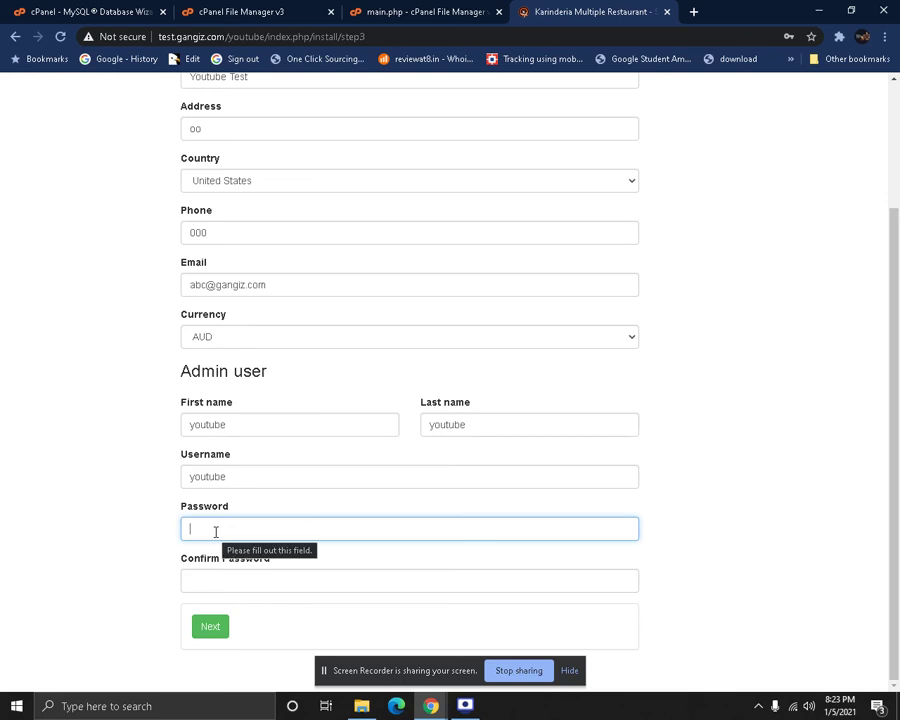
Use the cut page address as the admin password and its confirmation, then submit
{"action": "right_click", "coordinate": [218, 38]}
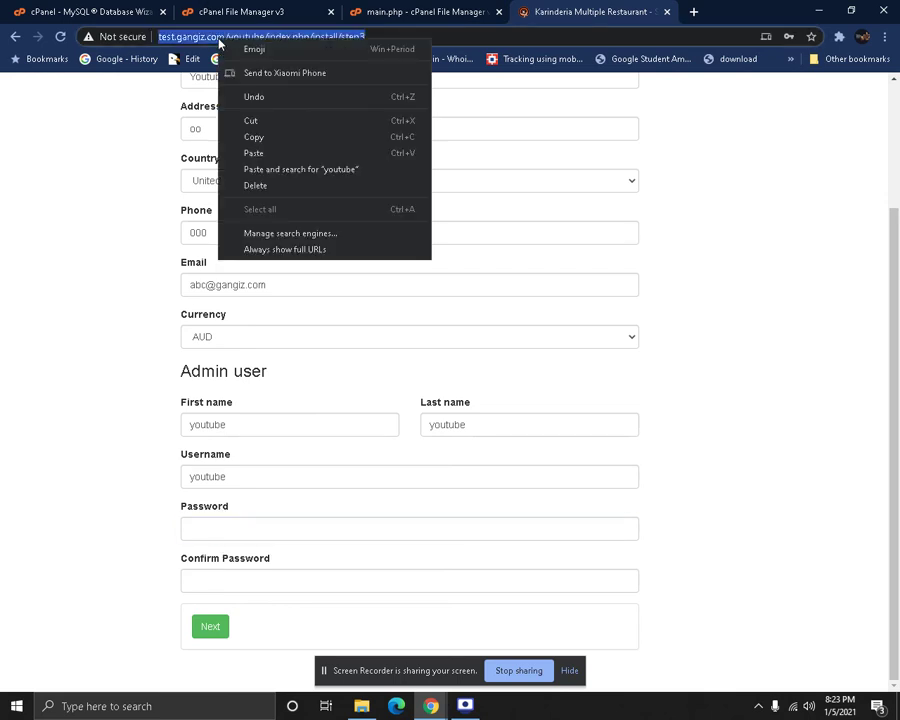
{"action": "left_click", "coordinate": [243, 121]}
{"action": "left_click", "coordinate": [255, 514]}
{"action": "right_click", "coordinate": [257, 524]}
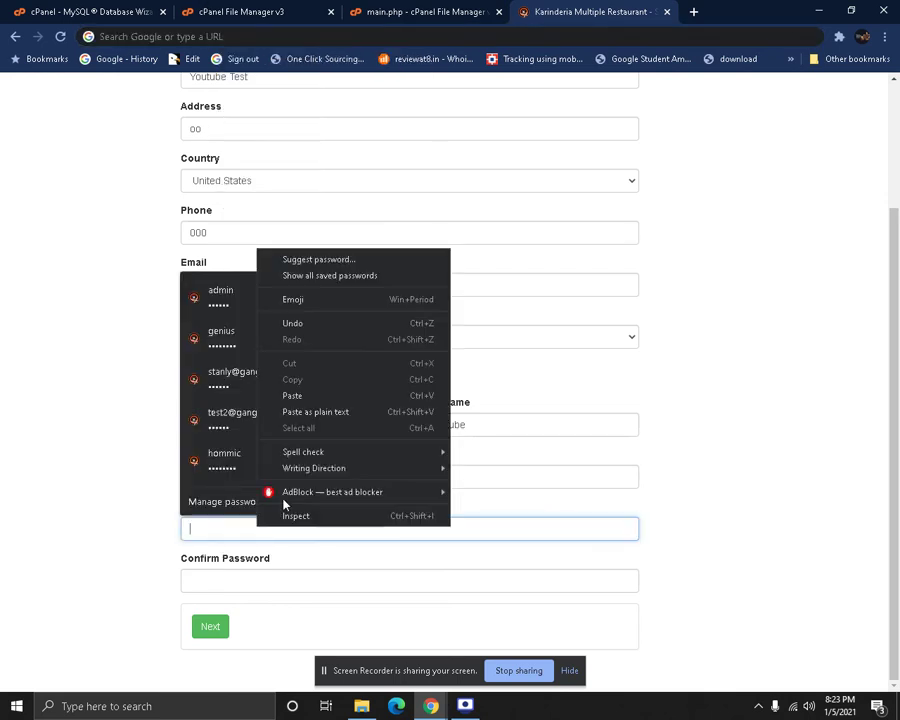
{"action": "left_click", "coordinate": [358, 396]}
{"action": "left_click", "coordinate": [295, 582]}
{"action": "right_click", "coordinate": [295, 583]}
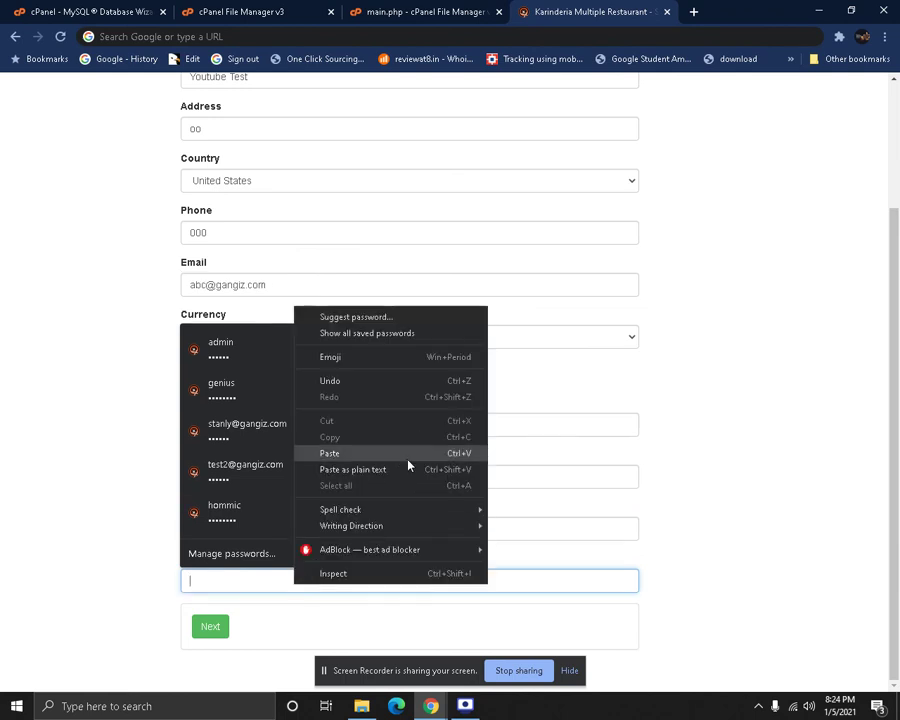
{"action": "left_click", "coordinate": [407, 456]}
{"action": "left_click", "coordinate": [24, 520]}
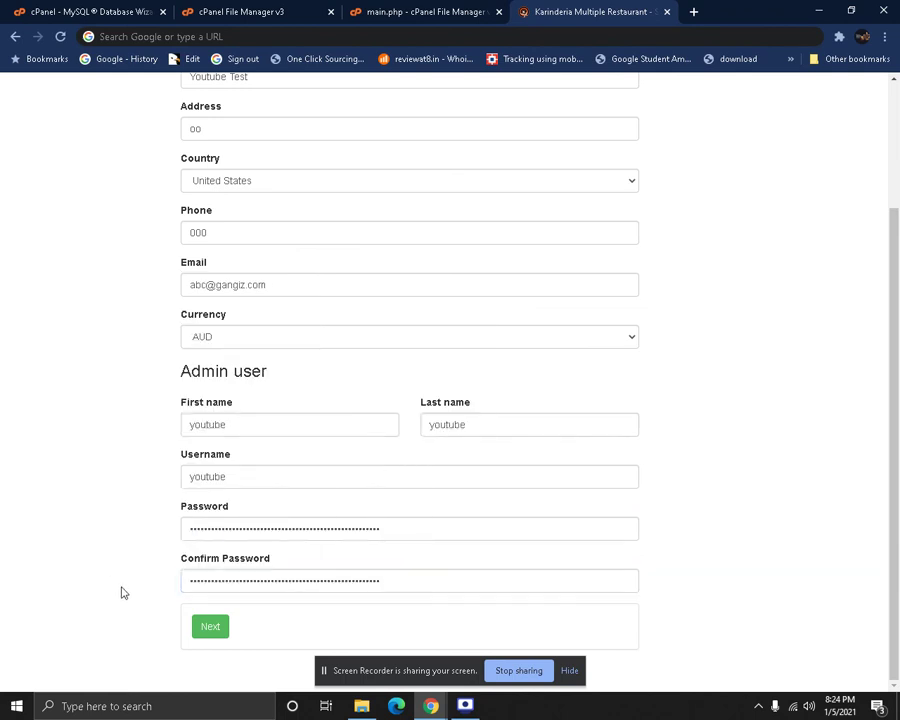
{"action": "left_click", "coordinate": [196, 635]}
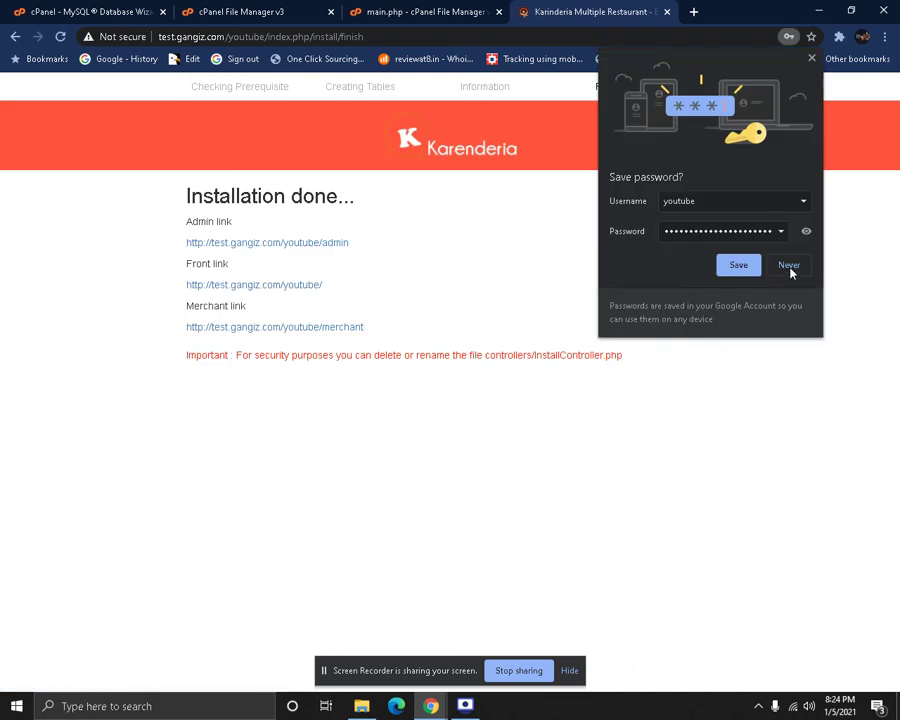
Decline Chrome's save-password prompt and highlight the InstallController.php path in the security warning
{"action": "left_click", "coordinate": [790, 265]}
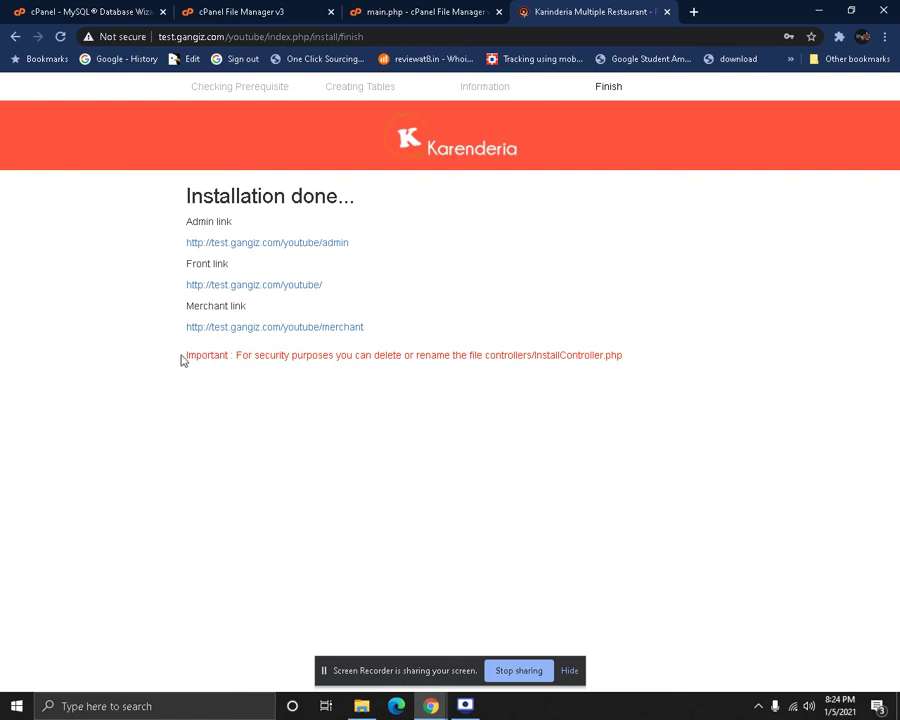
{"action": "left_click_drag", "start_coordinate": [181, 362], "coordinate": [647, 347]}
{"action": "left_click", "coordinate": [647, 347]}
{"action": "left_click_drag", "start_coordinate": [572, 355], "coordinate": [651, 354]}
{"action": "left_click_drag", "start_coordinate": [527, 356], "coordinate": [536, 364]}
Close main.php and permanently delete controllers/InstallController.php, skipping the trash
{"action": "left_click", "coordinate": [367, 10]}
{"action": "left_click", "coordinate": [304, 10]}
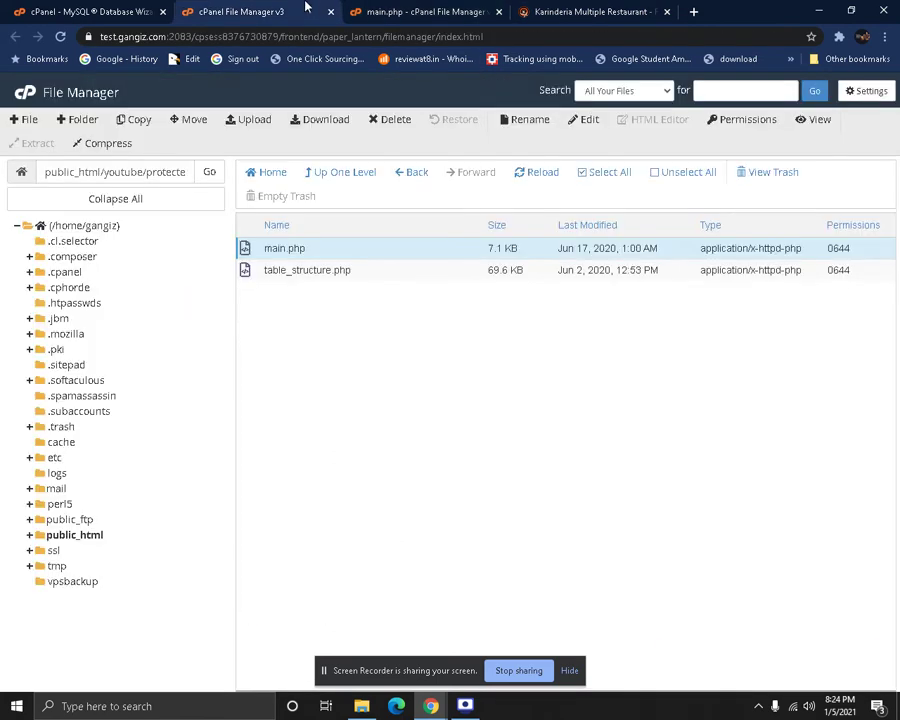
{"action": "left_click", "coordinate": [498, 11]}
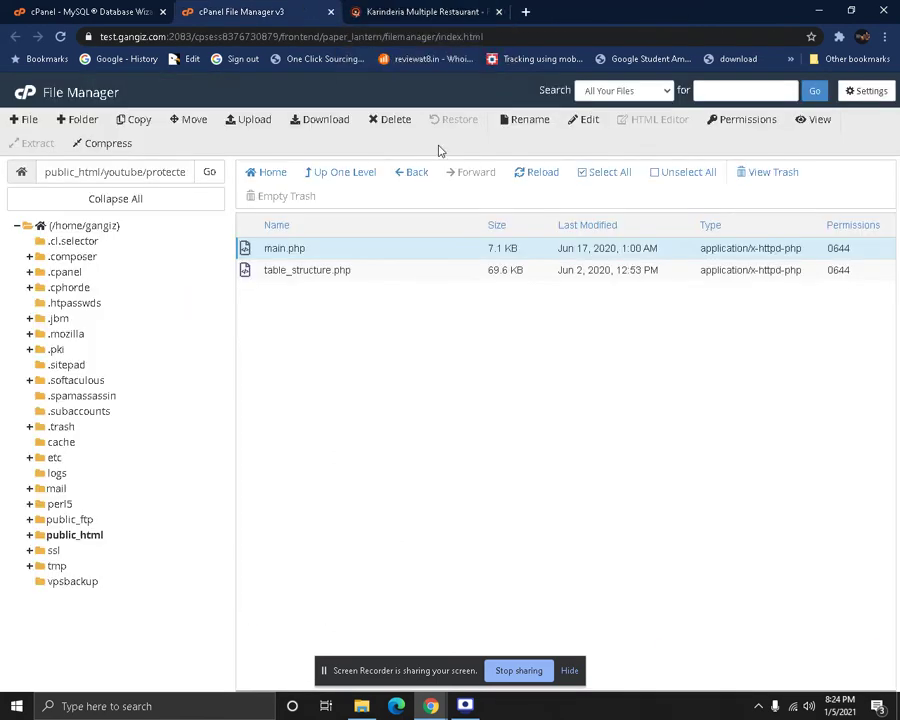
{"action": "left_click", "coordinate": [338, 175]}
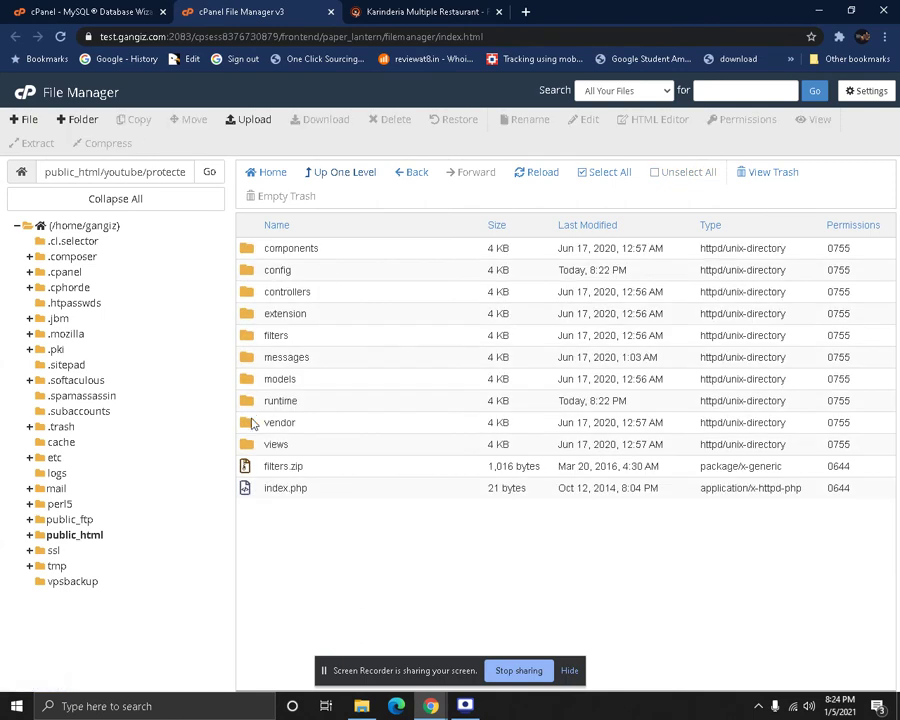
{"action": "double_click", "coordinate": [249, 300]}
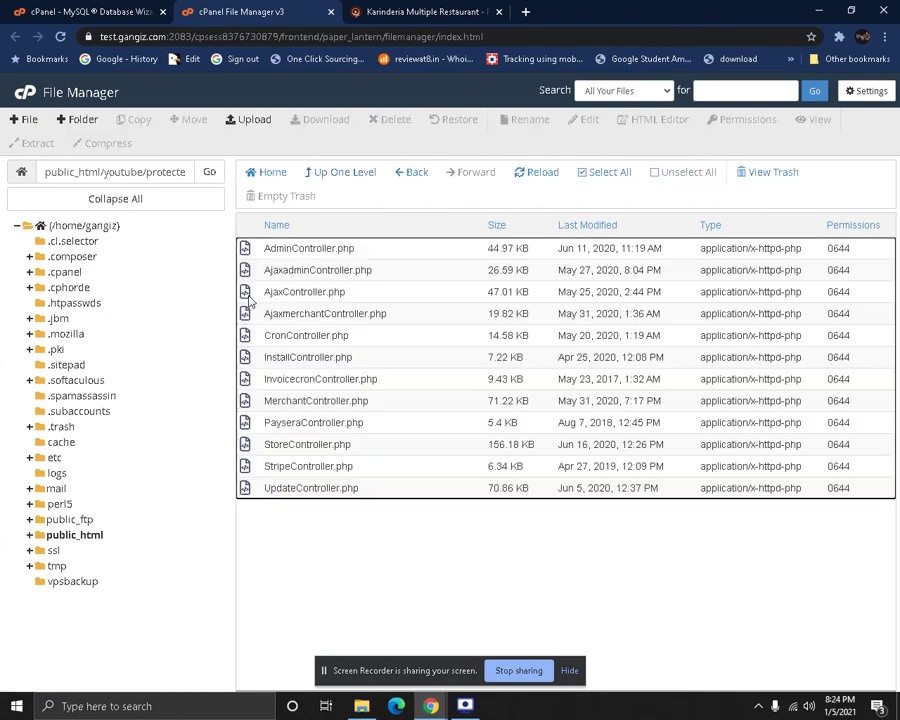
{"action": "left_click", "coordinate": [258, 363]}
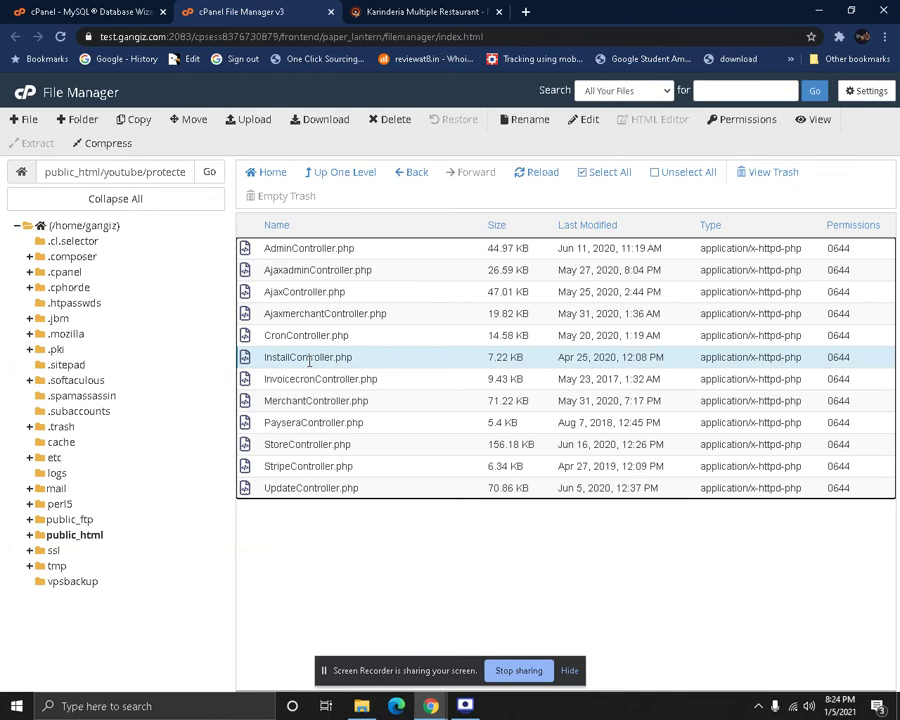
{"action": "left_click", "coordinate": [400, 122]}
{"action": "left_click", "coordinate": [346, 391]}
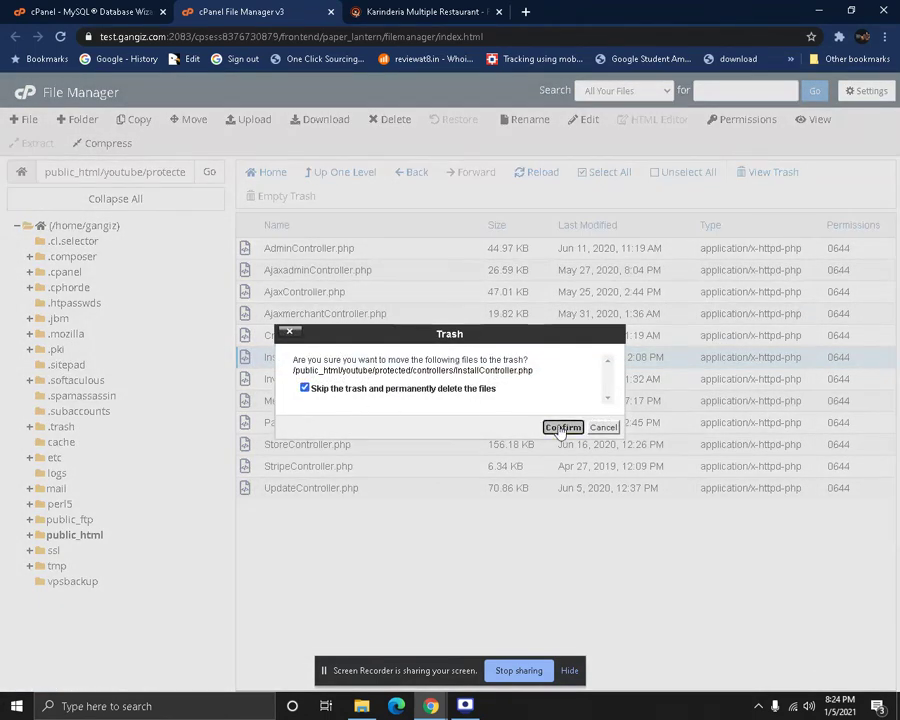
{"action": "left_click", "coordinate": [563, 427]}
{"action": "left_click", "coordinate": [460, 8]}
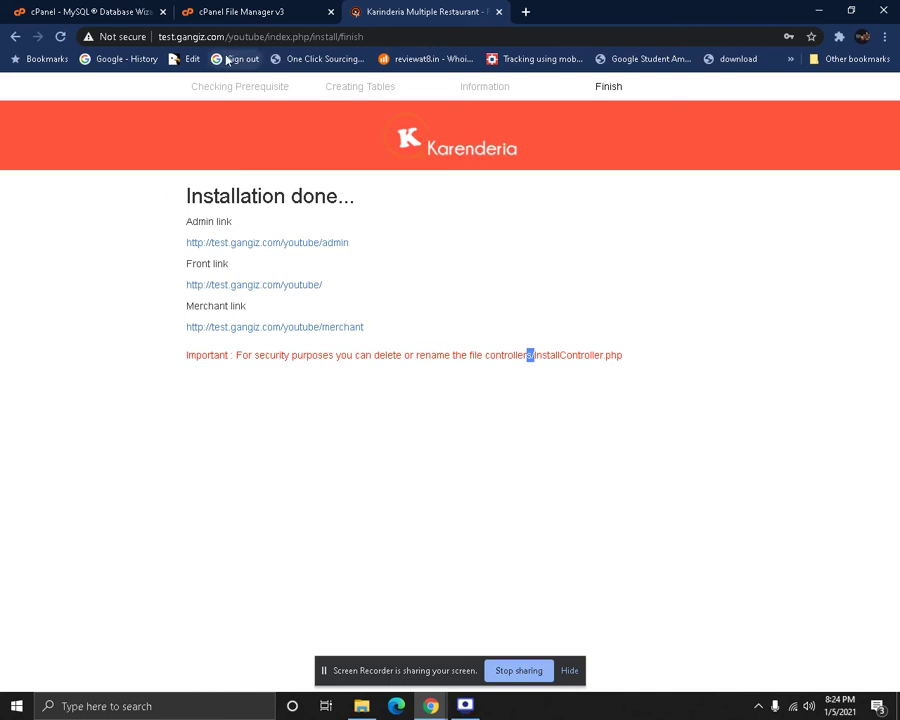
Open the Front, Admin and Merchant links each in a new tab
{"action": "left_click_drag", "start_coordinate": [236, 36], "coordinate": [374, 34]}
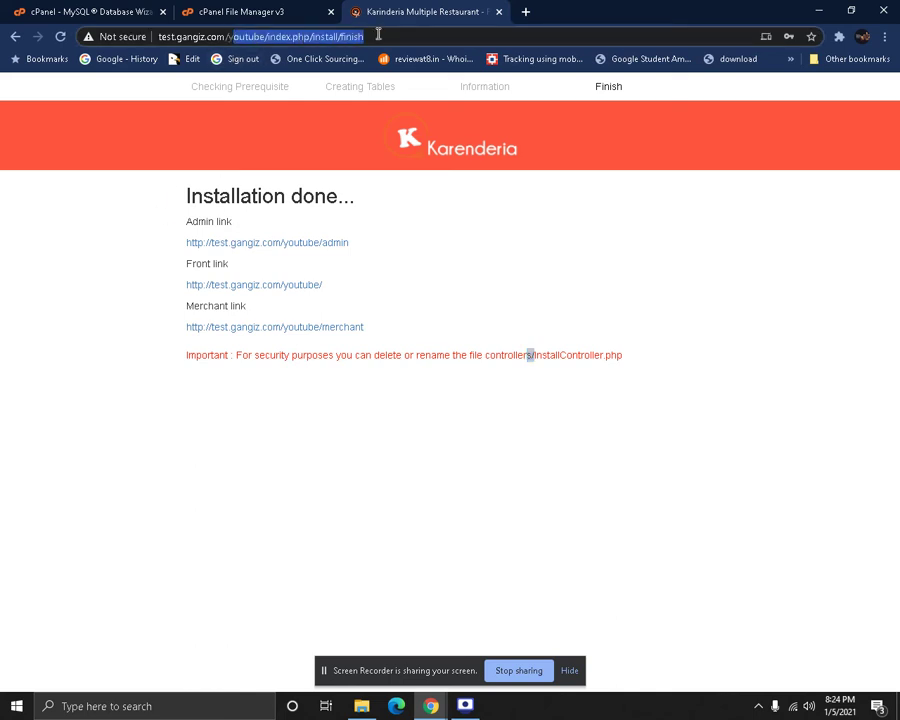
{"action": "left_click", "coordinate": [410, 412]}
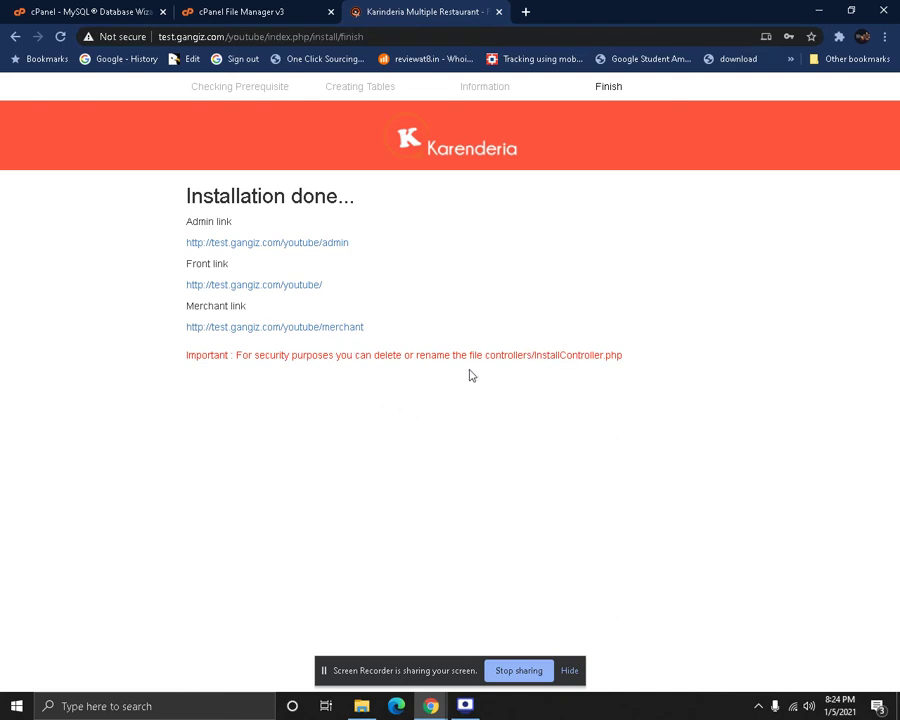
{"action": "right_click", "coordinate": [242, 286]}
{"action": "left_click", "coordinate": [272, 296]}
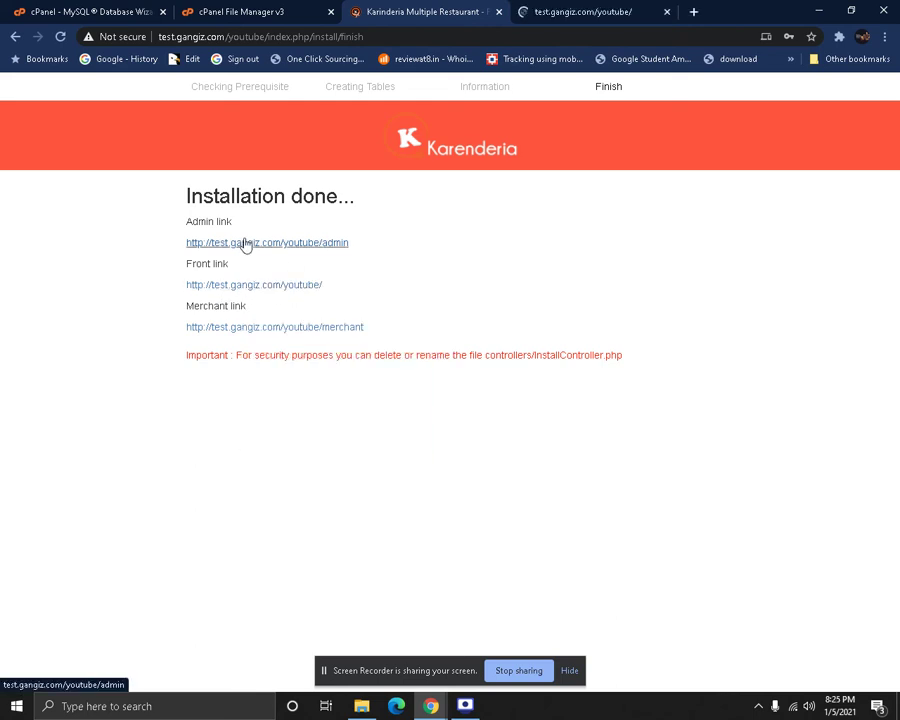
{"action": "right_click", "coordinate": [243, 243]}
{"action": "left_click", "coordinate": [275, 250]}
{"action": "right_click", "coordinate": [259, 330]}
{"action": "left_click", "coordinate": [290, 340]}
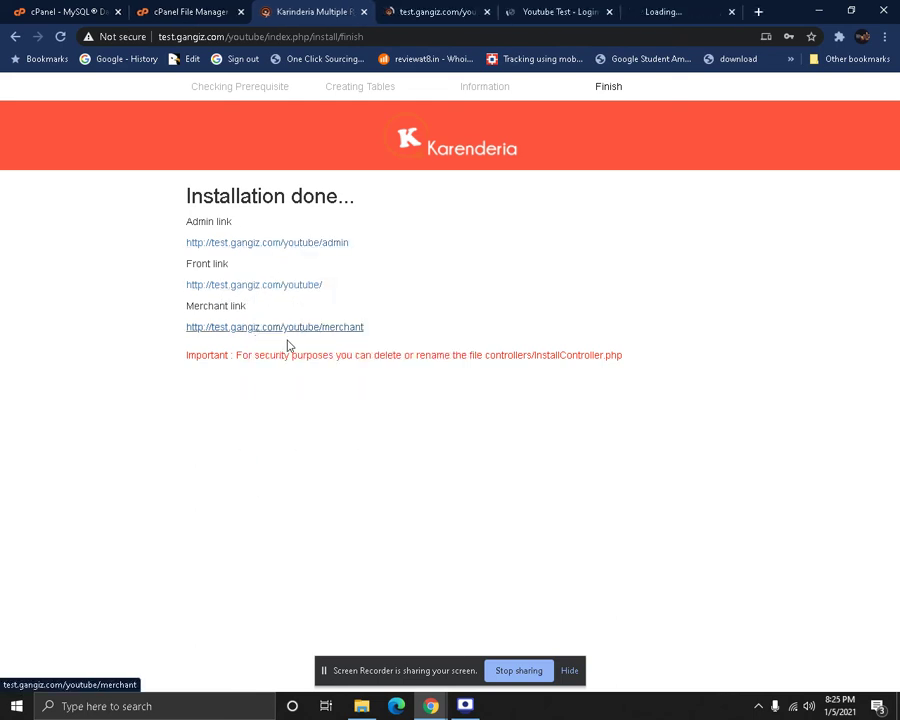
Check the front store, admin login and merchant login tabs, then return to Installation done
{"action": "left_click", "coordinate": [456, 8]}
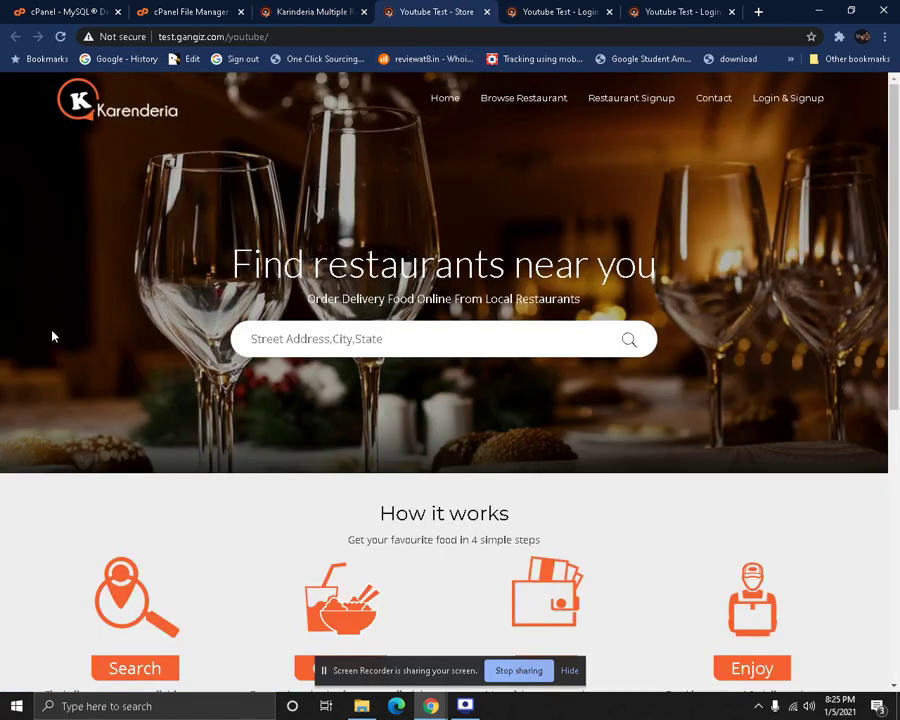
{"action": "scroll", "coordinate": [53, 336], "scroll_direction": "down", "scroll_amount": 5}
{"action": "scroll", "coordinate": [54, 336], "scroll_direction": "up", "scroll_amount": 5}
{"action": "left_click", "coordinate": [519, 11]}
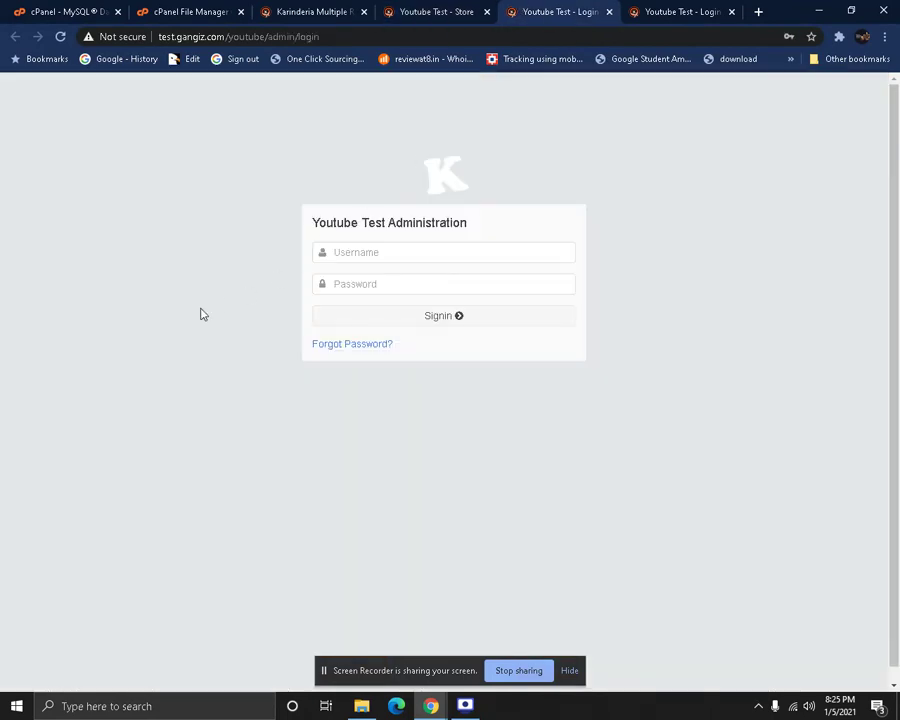
{"action": "left_click", "coordinate": [665, 11]}
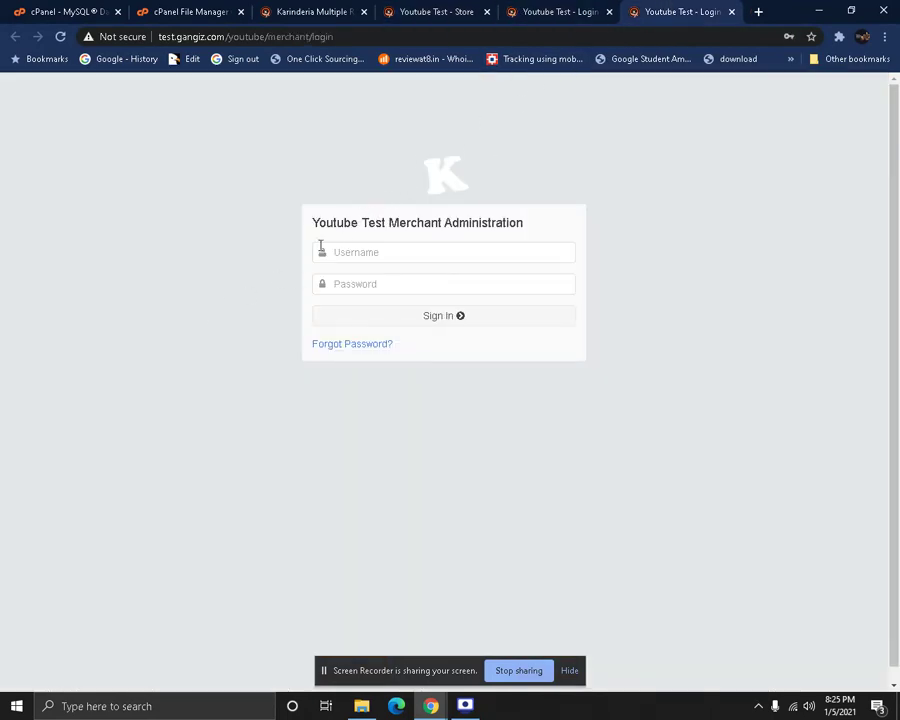
{"action": "left_click", "coordinate": [436, 8]}
{"action": "left_click", "coordinate": [644, 8]}
{"action": "left_click", "coordinate": [591, 9]}
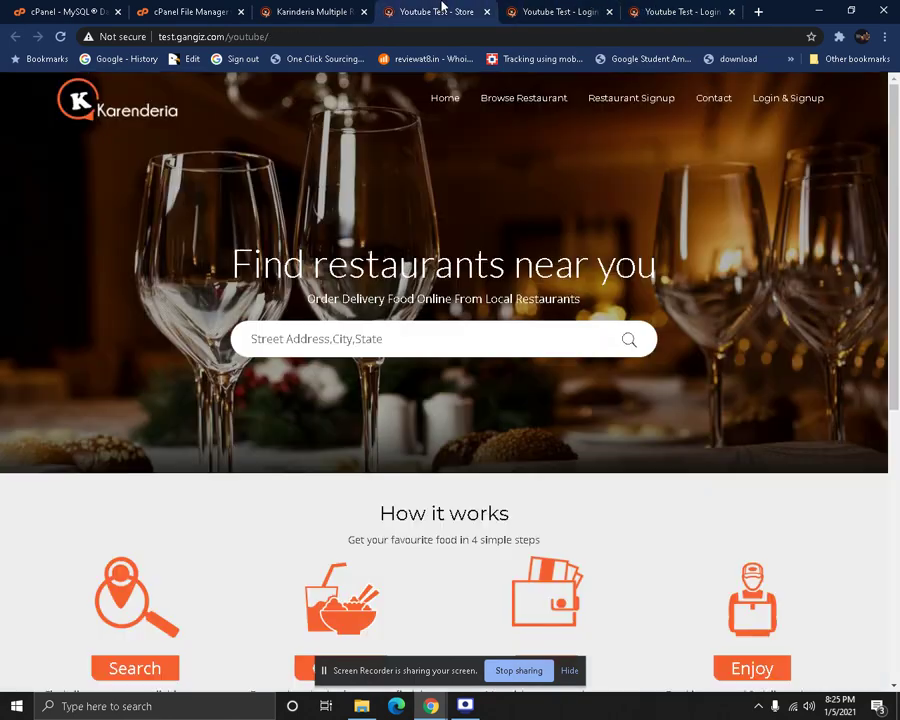
{"action": "left_click", "coordinate": [339, 9]}
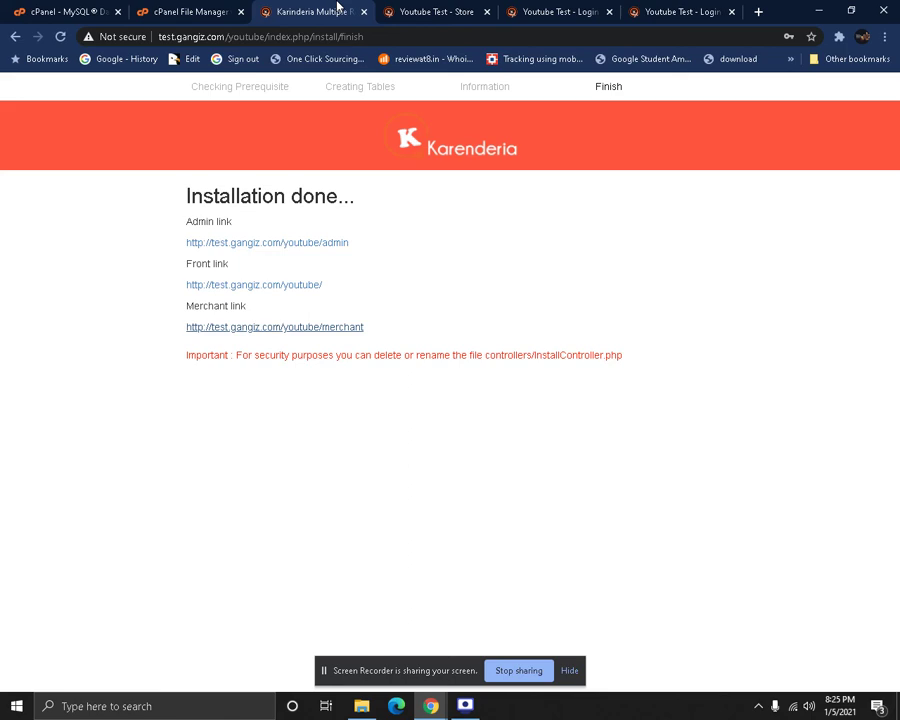
{"action": "left_click", "coordinate": [157, 8]}
{"action": "left_click", "coordinate": [280, 11]}
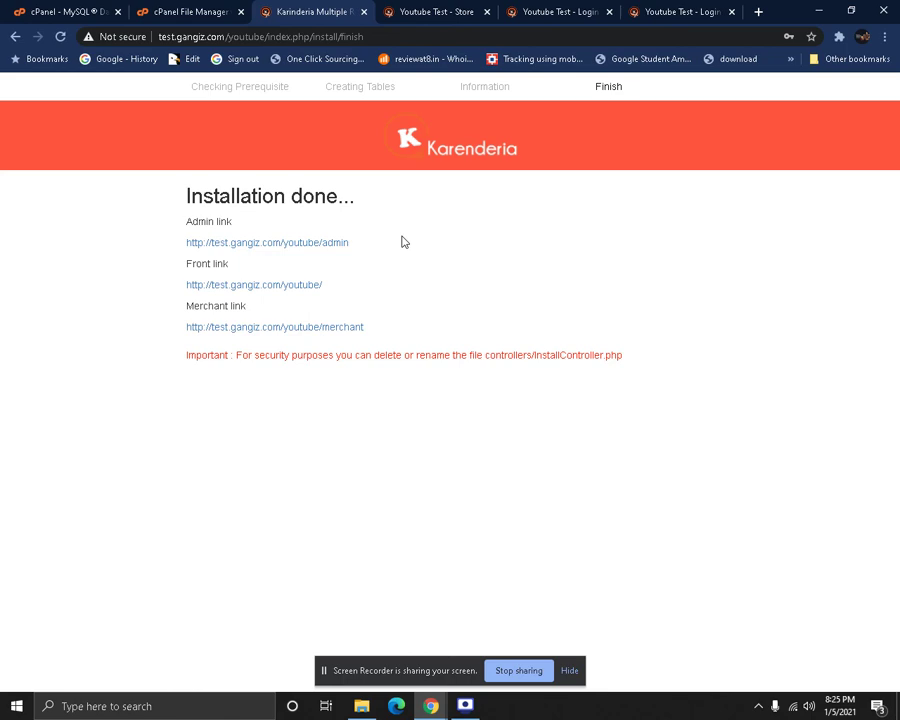
{"action": "left_click", "coordinate": [420, 10]}
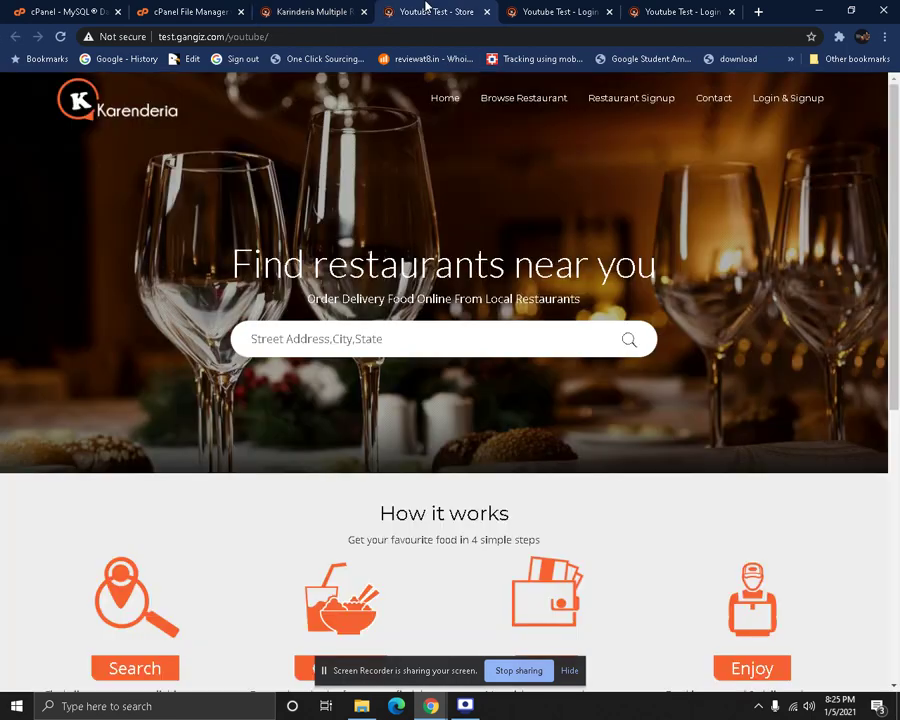
{"action": "left_click", "coordinate": [507, 8]}
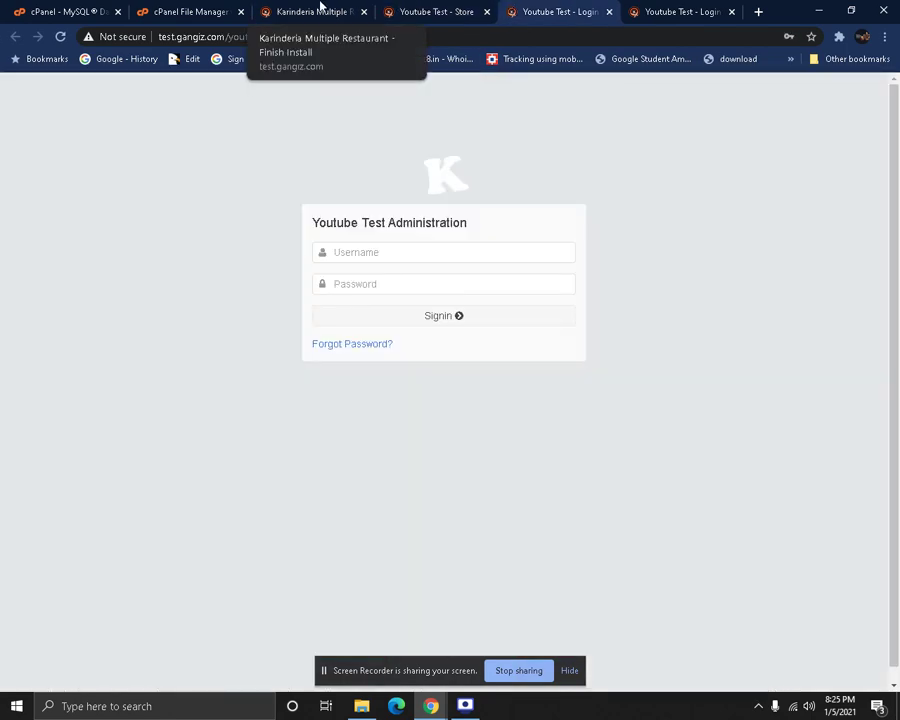
{"action": "left_click", "coordinate": [320, 8]}
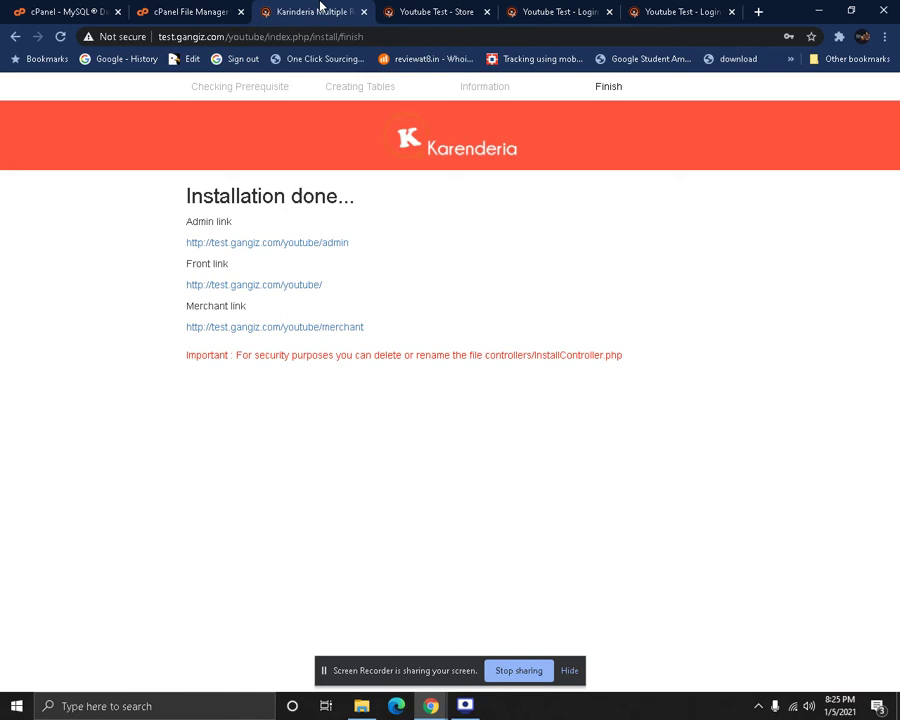